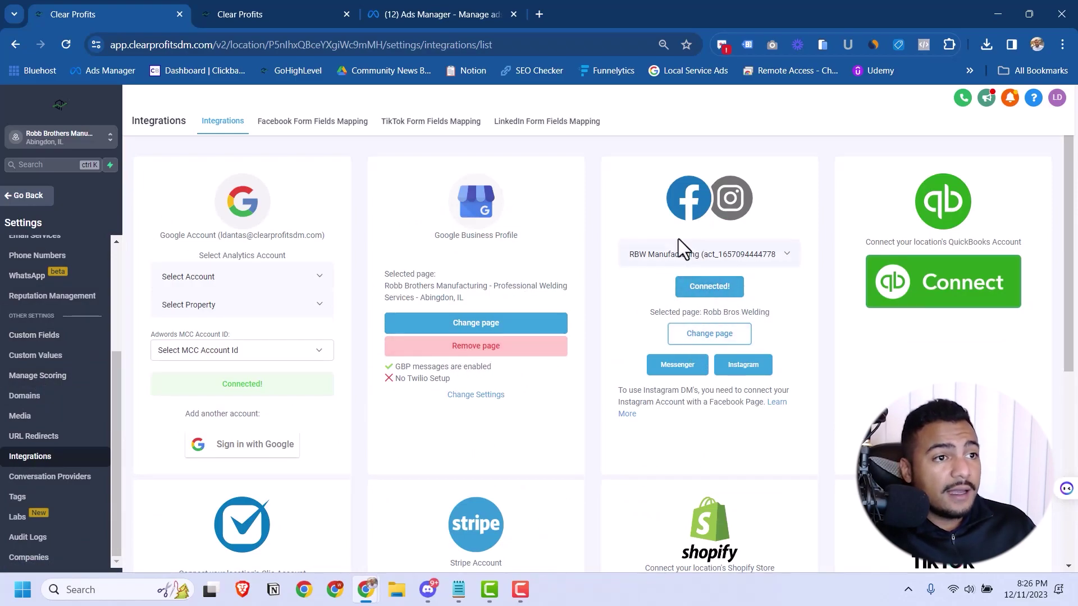
Examine how the fields of RBW Form are mapped in the Facebook form fields mapping, and close the mapping.
{"action": "left_click", "coordinate": [299, 125]}
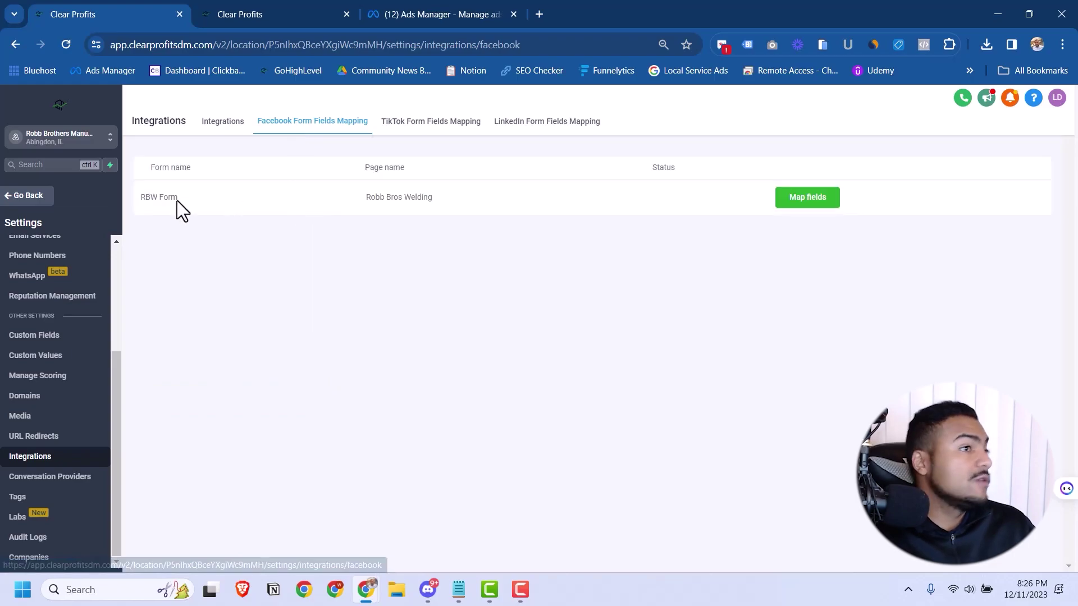
{"action": "left_click", "coordinate": [816, 200]}
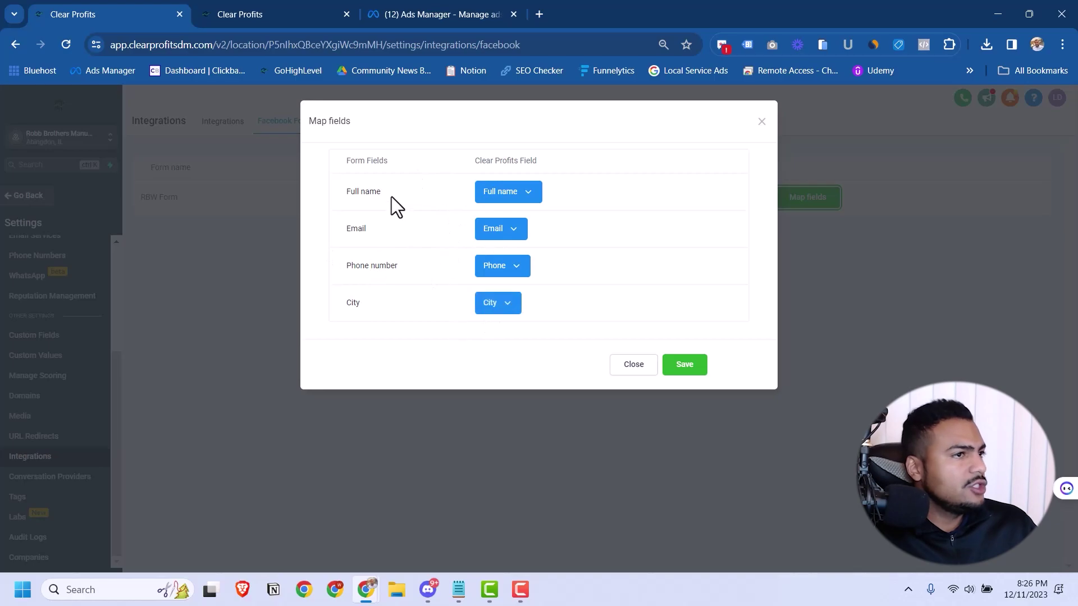
{"action": "left_click", "coordinate": [637, 370]}
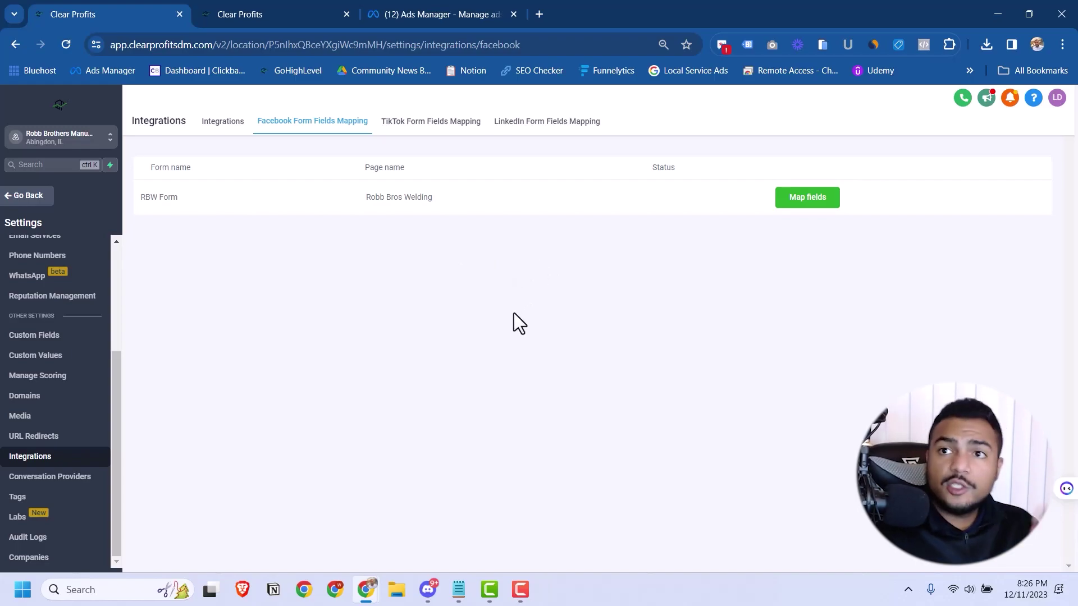
Switch to Ads Manager and duplicate RBW Form from New Leads Ad #2 in the [LEADS] Fleet Bumper campaign.
{"action": "left_click", "coordinate": [429, 14]}
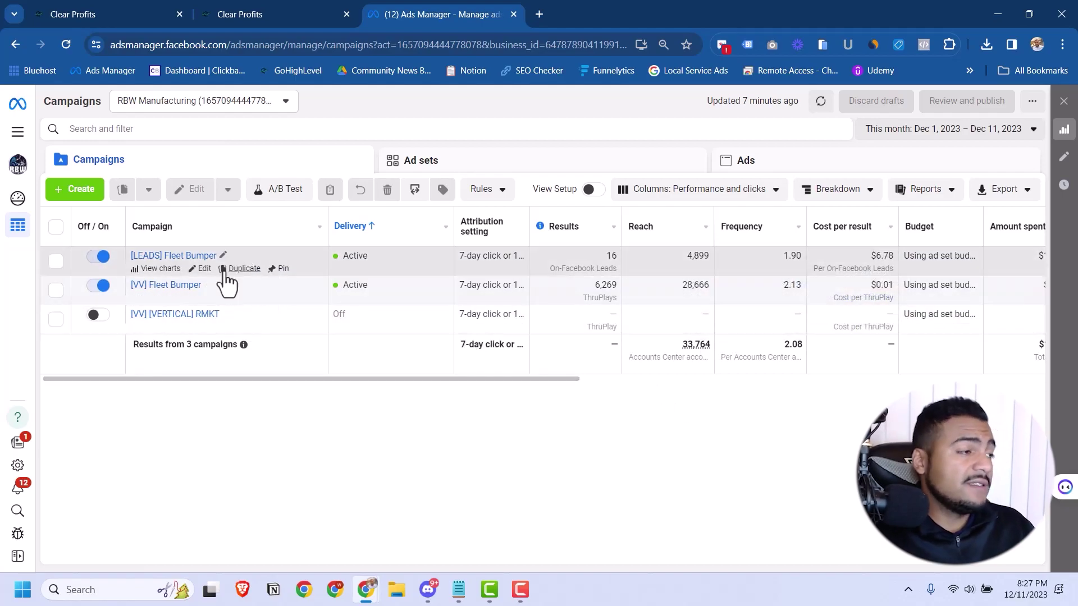
{"action": "left_click", "coordinate": [203, 269]}
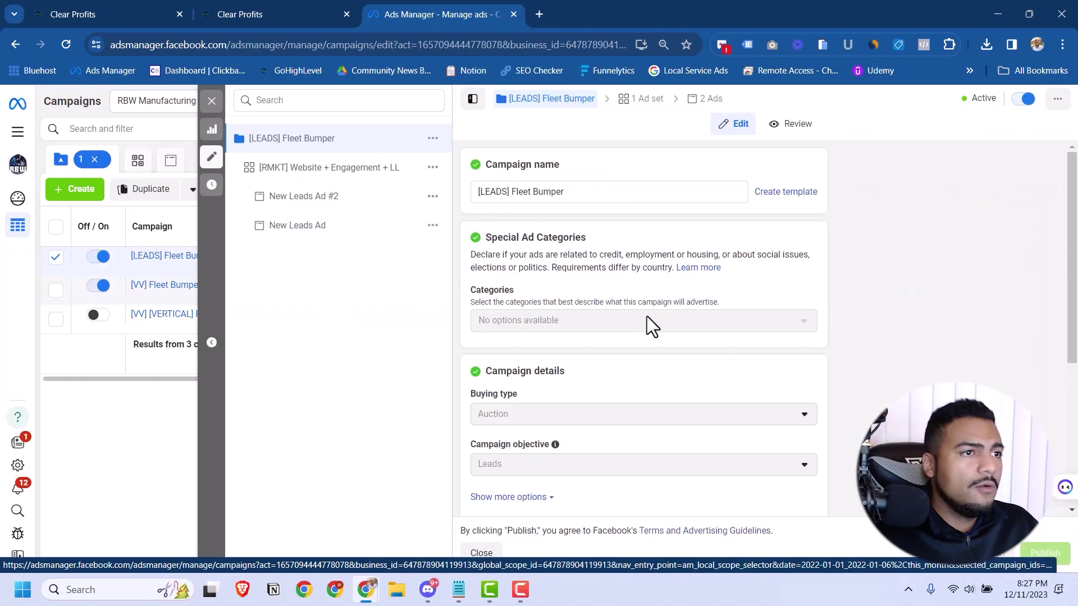
{"action": "left_click", "coordinate": [302, 200]}
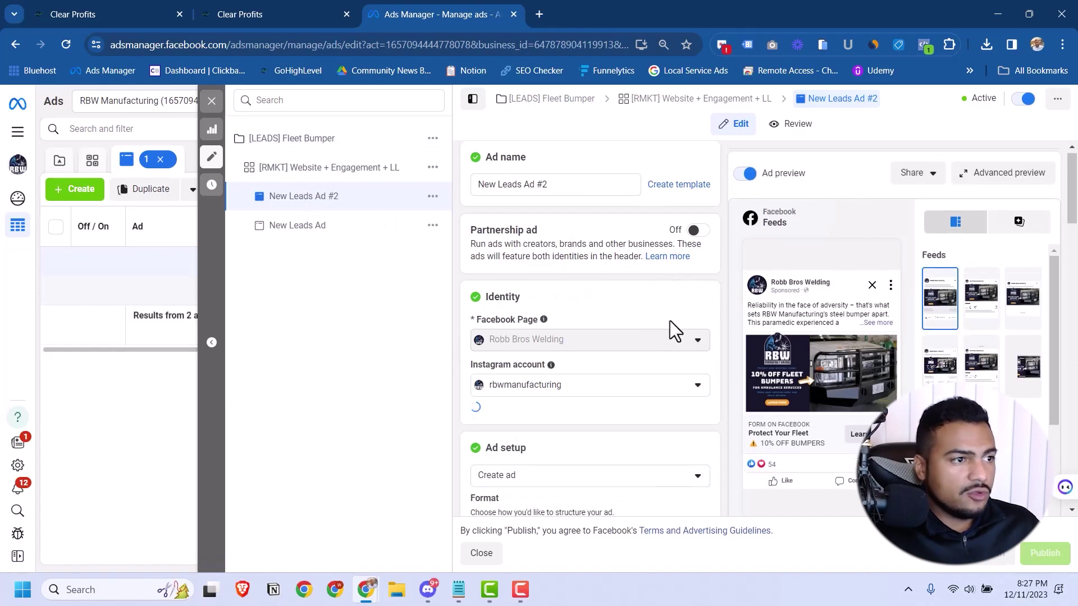
{"action": "scroll", "coordinate": [668, 337], "scroll_direction": "down", "scroll_amount": 10}
{"action": "scroll", "coordinate": [699, 337], "scroll_direction": "down", "scroll_amount": 10}
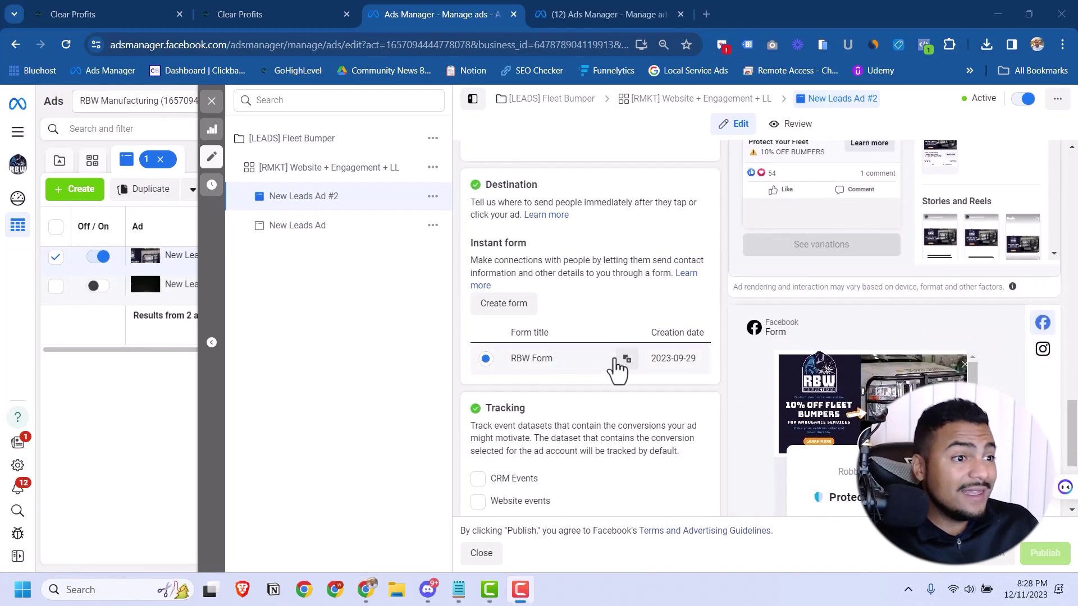
{"action": "left_click", "coordinate": [627, 358]}
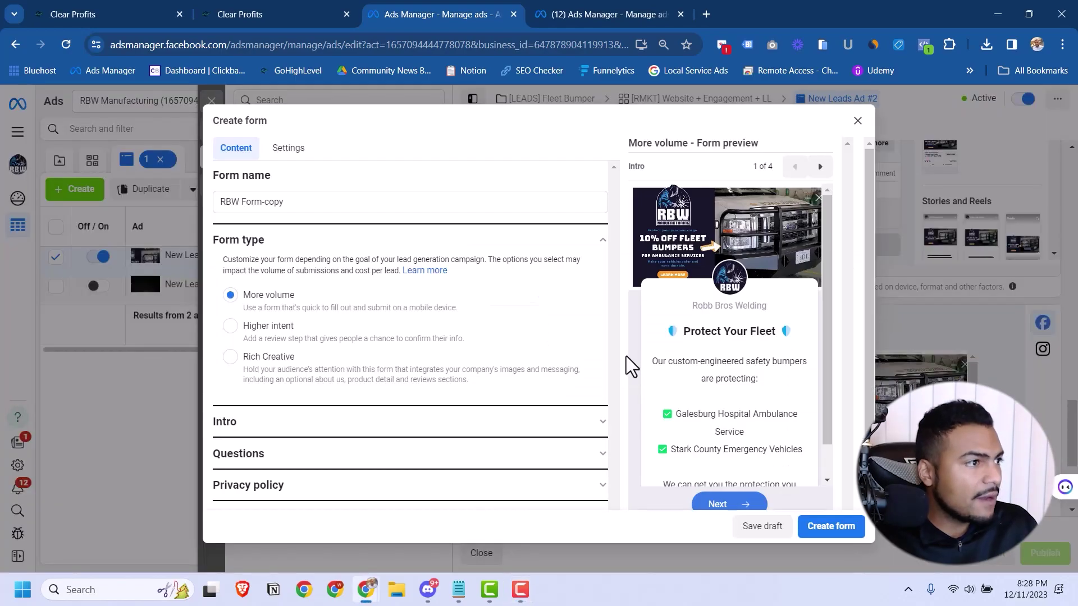
Rename the form copy as New RBW Form and set its form type to More volume.
{"action": "left_click", "coordinate": [225, 202]}
{"action": "type", "text": "New"}
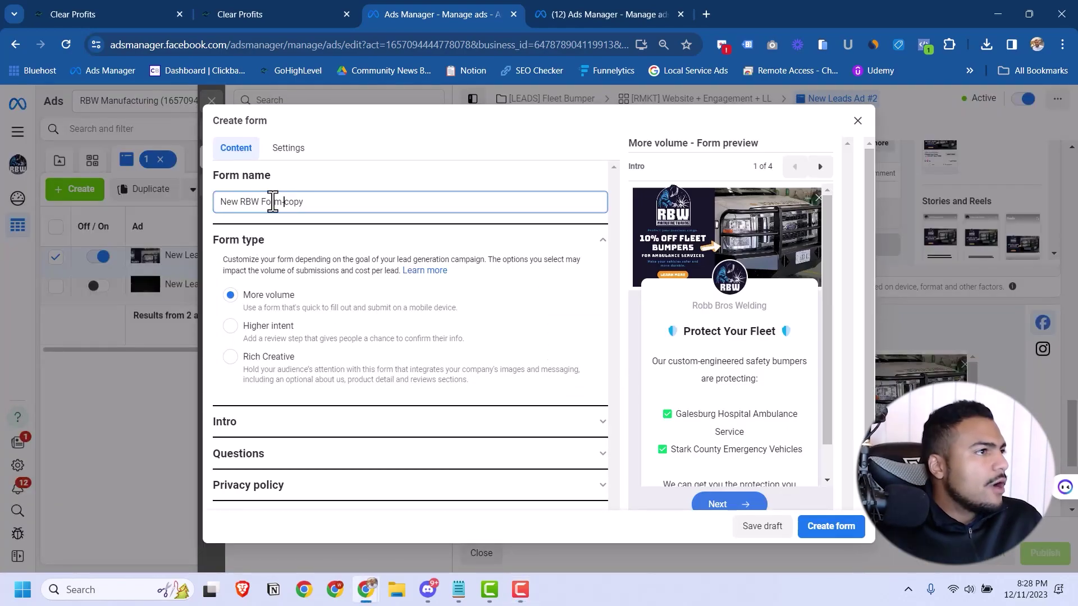
{"action": "key", "text": "BackSpace"}
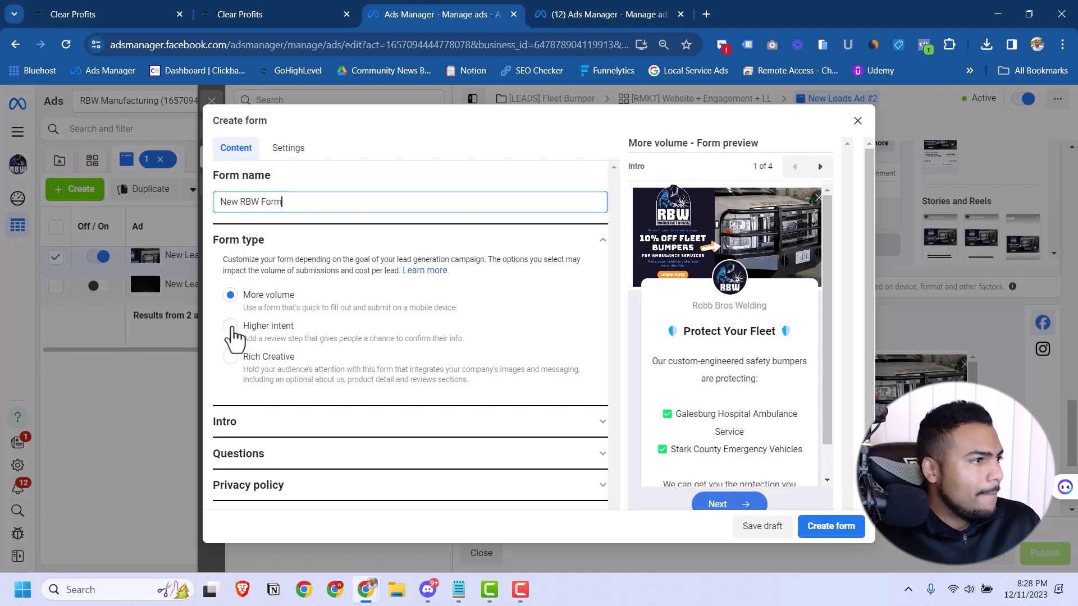
{"action": "left_click", "coordinate": [230, 327]}
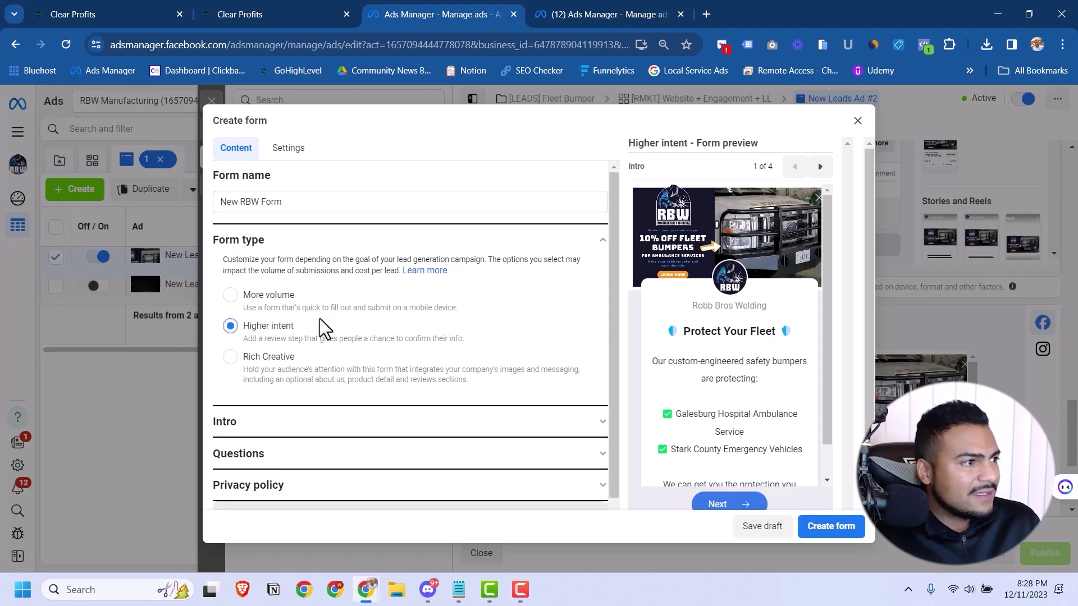
{"action": "left_click", "coordinate": [231, 296]}
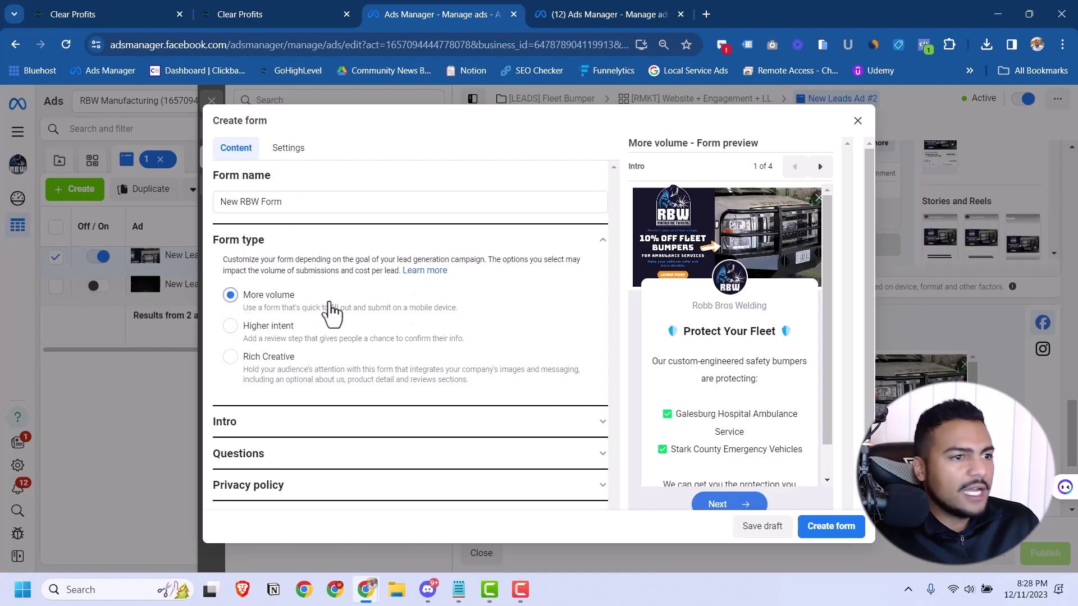
{"action": "left_click", "coordinate": [604, 245]}
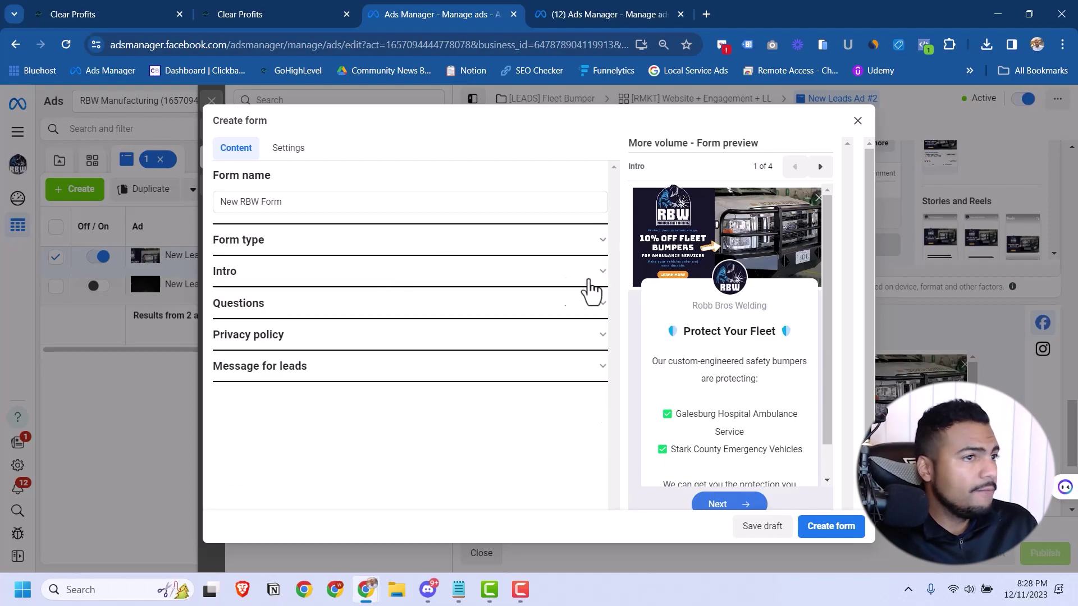
Check the form's intro greeting and add Company name from work information to the prefill questions.
{"action": "left_click", "coordinate": [589, 275]}
{"action": "scroll", "coordinate": [373, 344], "scroll_direction": "down", "scroll_amount": 5}
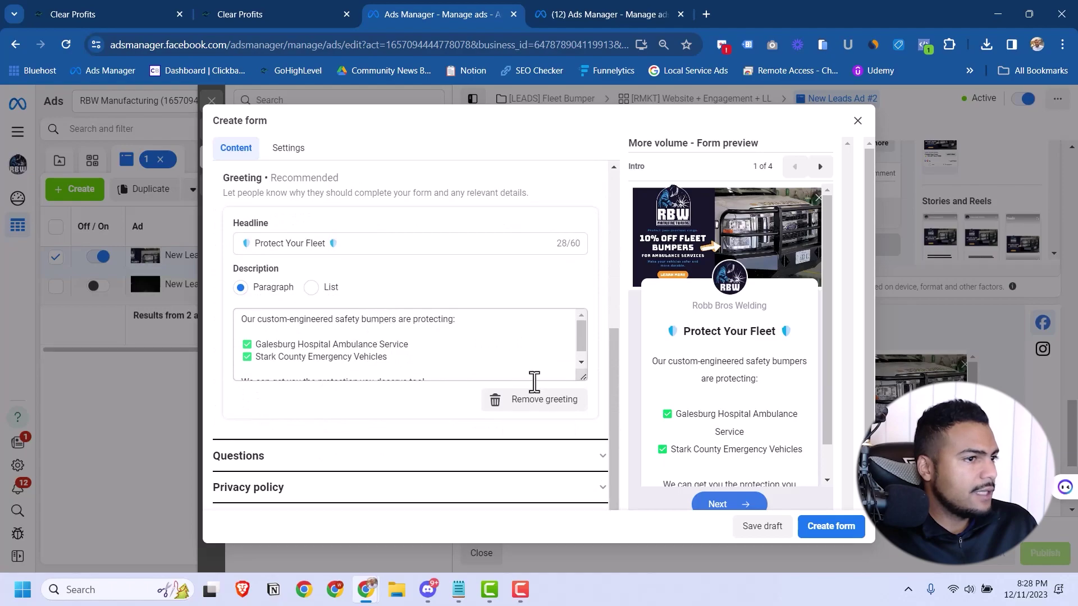
{"action": "left_click", "coordinate": [602, 456]}
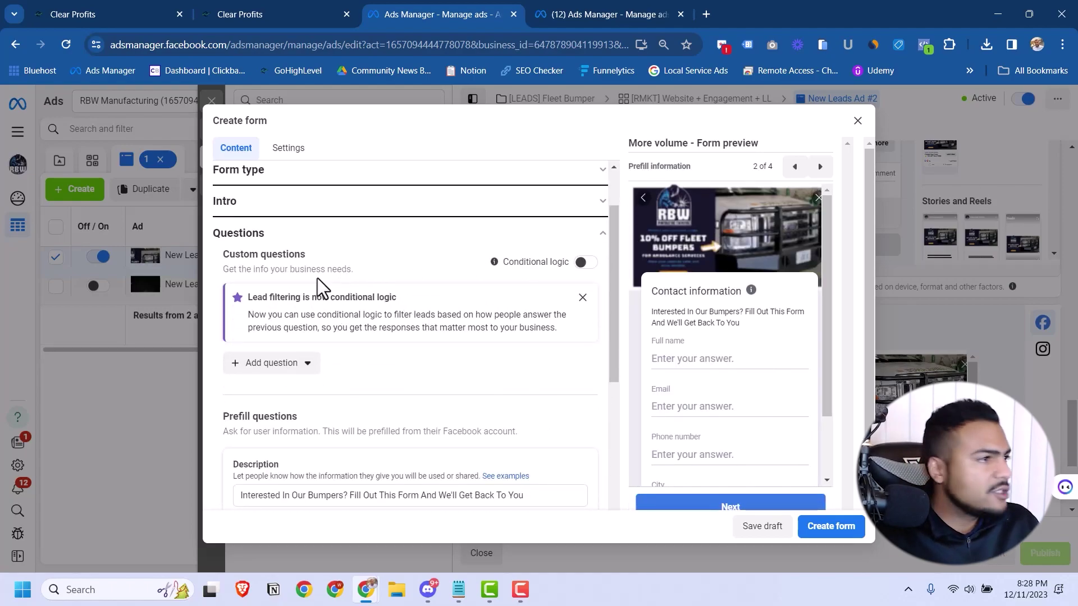
{"action": "scroll", "coordinate": [318, 278], "scroll_direction": "down", "scroll_amount": 5}
{"action": "scroll", "coordinate": [309, 289], "scroll_direction": "up", "scroll_amount": 1}
{"action": "scroll", "coordinate": [344, 303], "scroll_direction": "down", "scroll_amount": 1}
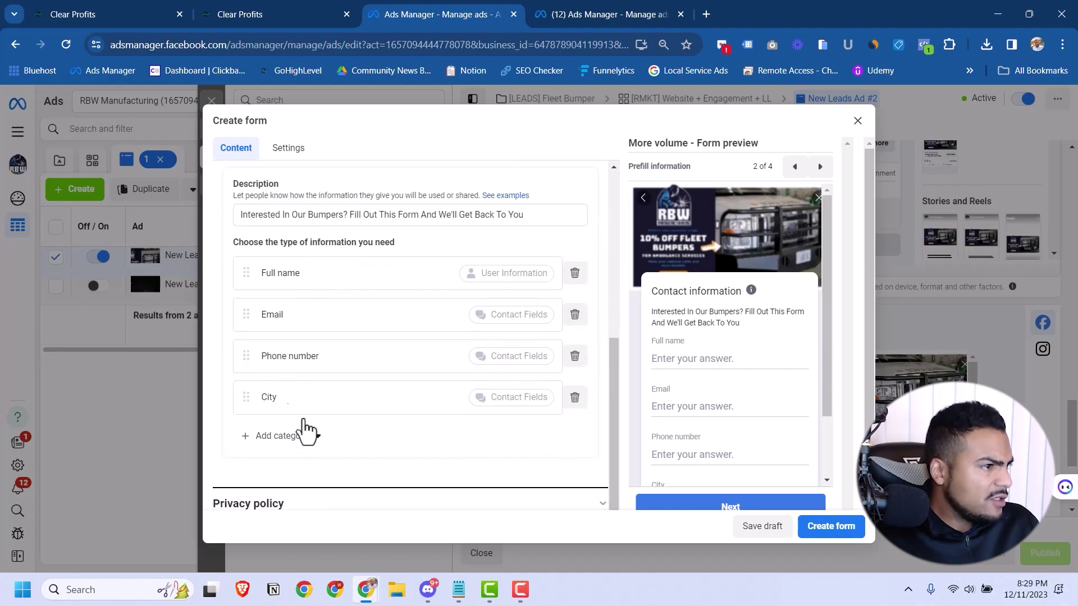
{"action": "left_click", "coordinate": [312, 436]}
{"action": "mouse_move", "coordinate": [318, 530]}
{"action": "scroll", "coordinate": [427, 548], "scroll_direction": "down", "scroll_amount": 2}
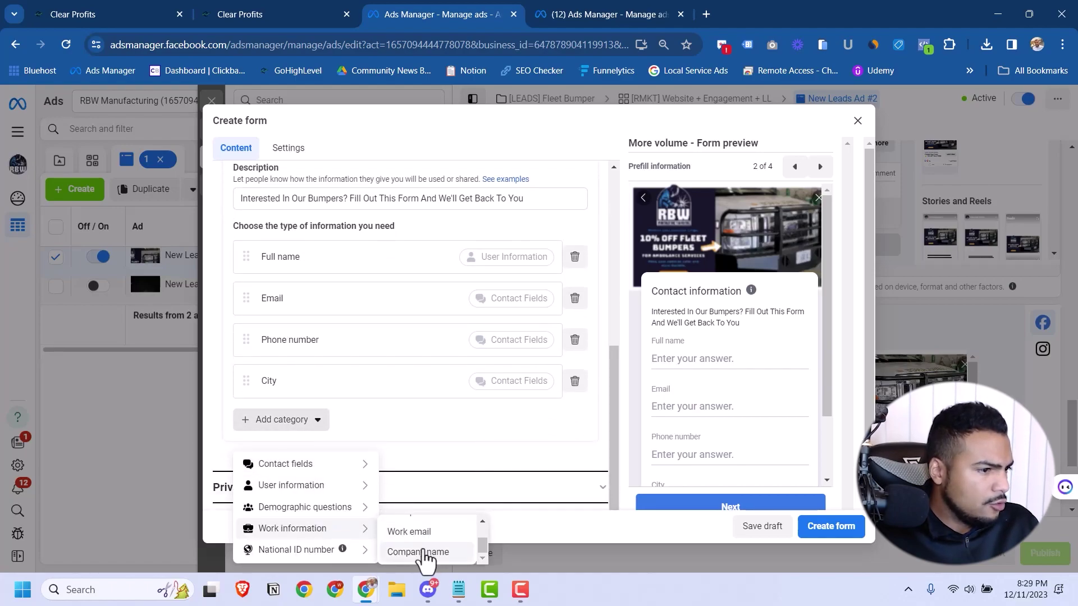
{"action": "left_click", "coordinate": [424, 551]}
{"action": "scroll", "coordinate": [289, 241], "scroll_direction": "up", "scroll_amount": 5}
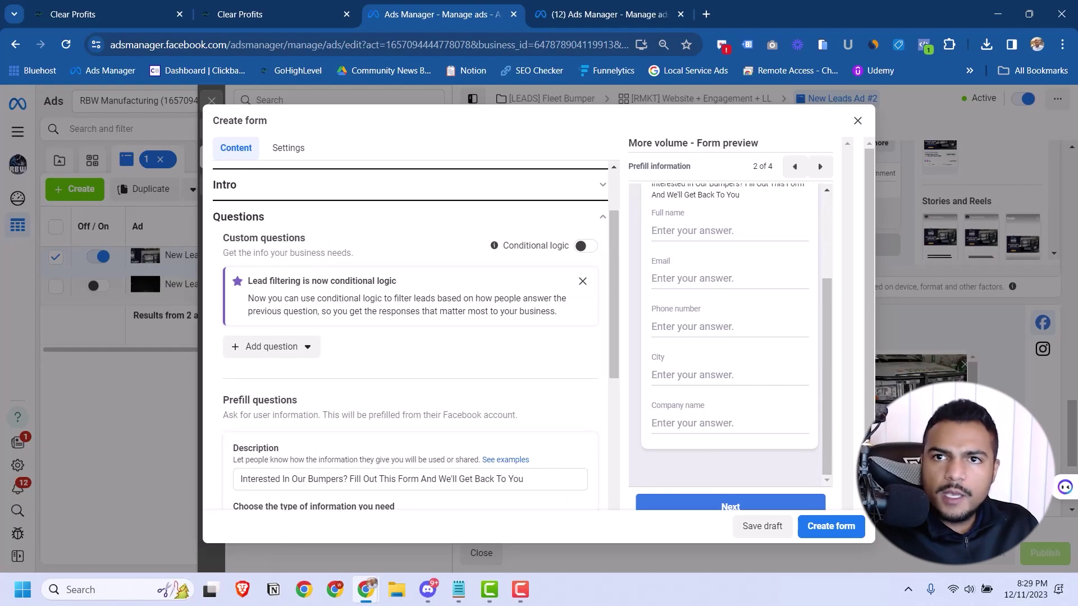
Move Company name above City and add State from the contact fields to the prefill questions.
{"action": "scroll", "coordinate": [308, 348], "scroll_direction": "down", "scroll_amount": 5}
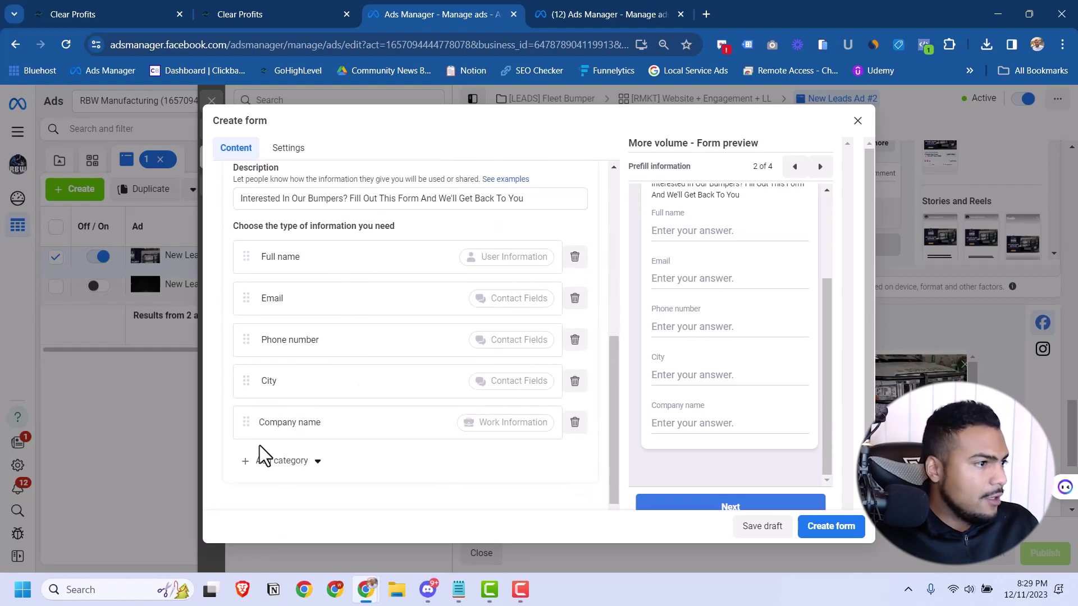
{"action": "left_click_drag", "start_coordinate": [247, 425], "coordinate": [245, 382]}
{"action": "left_click", "coordinate": [281, 463]}
{"action": "mouse_move", "coordinate": [373, 369]}
{"action": "mouse_move", "coordinate": [363, 347]}
{"action": "left_click", "coordinate": [433, 428]}
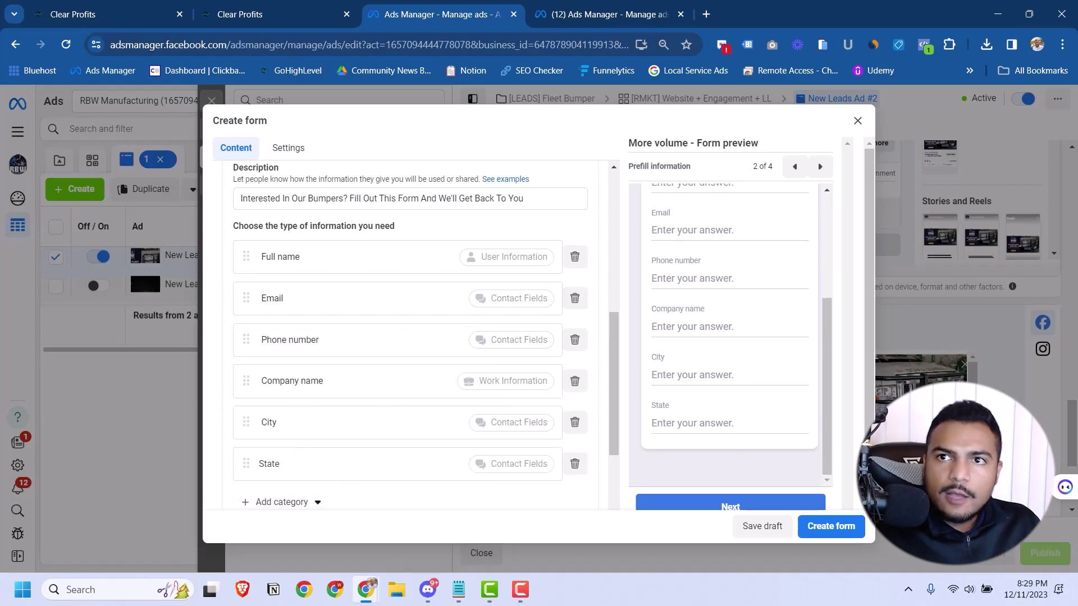
Add a short-answer custom question reading "Number of Bumpers Needed" to the form.
{"action": "scroll", "coordinate": [379, 215], "scroll_direction": "up", "scroll_amount": 5}
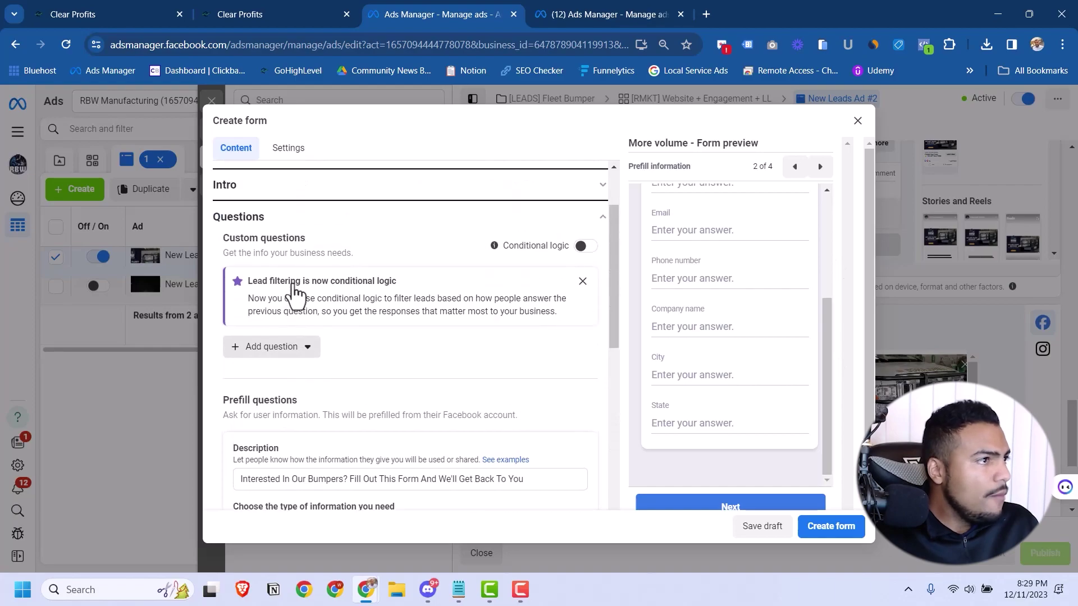
{"action": "left_click", "coordinate": [319, 359]}
{"action": "left_click", "coordinate": [282, 194]}
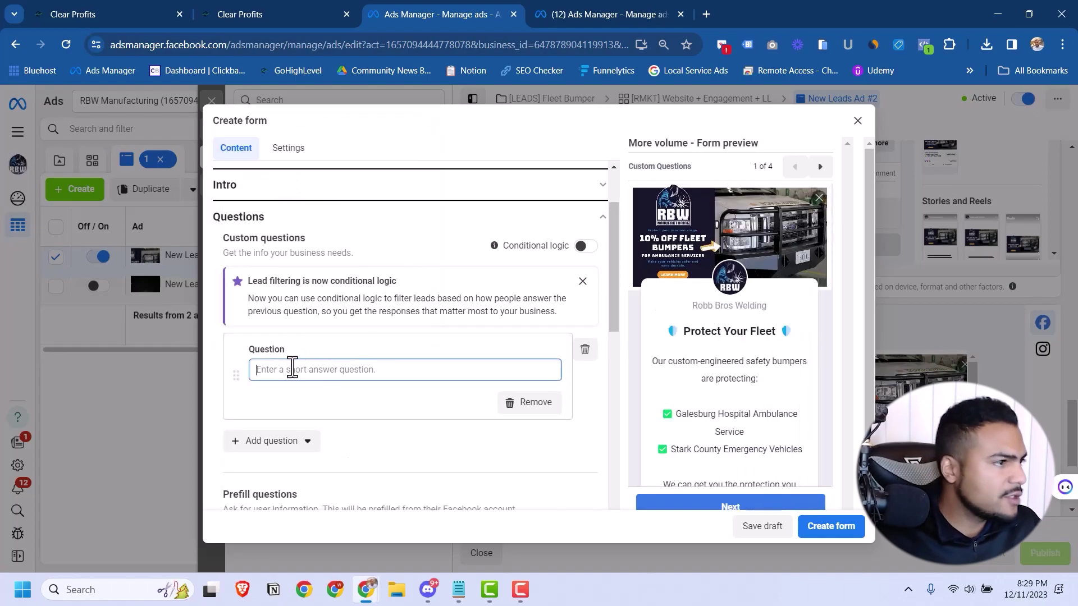
{"action": "scroll", "coordinate": [333, 367], "scroll_direction": "down", "scroll_amount": 1}
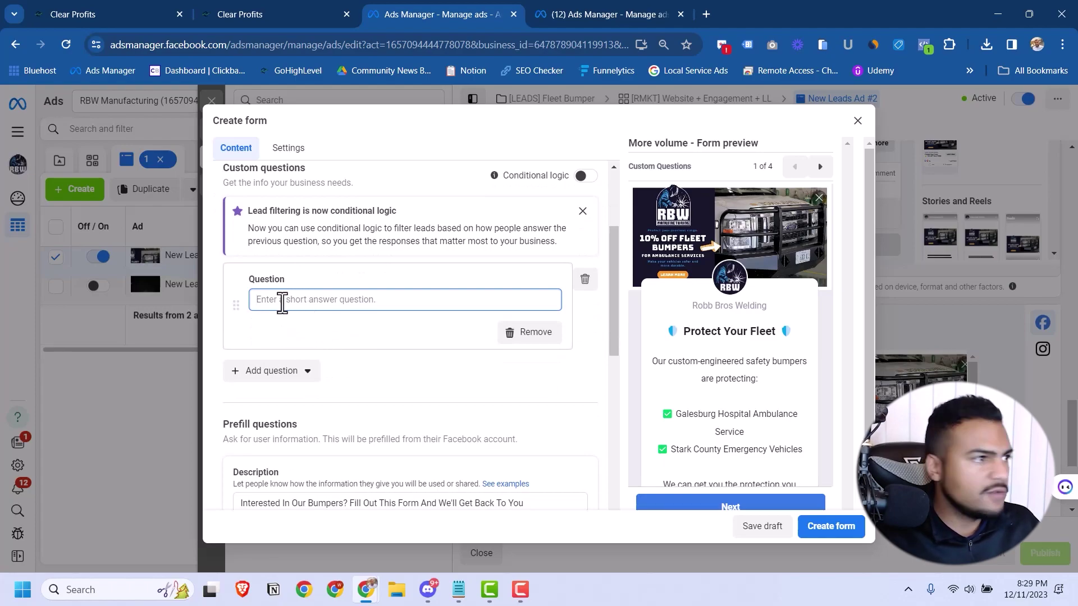
{"action": "type", "text": "Number of Bumpers Needed"}
Add a second short-answer question, "Vehicle Make and Model", and reword the first as "Number of Bumpers Needed?".
{"action": "left_click", "coordinate": [298, 317]}
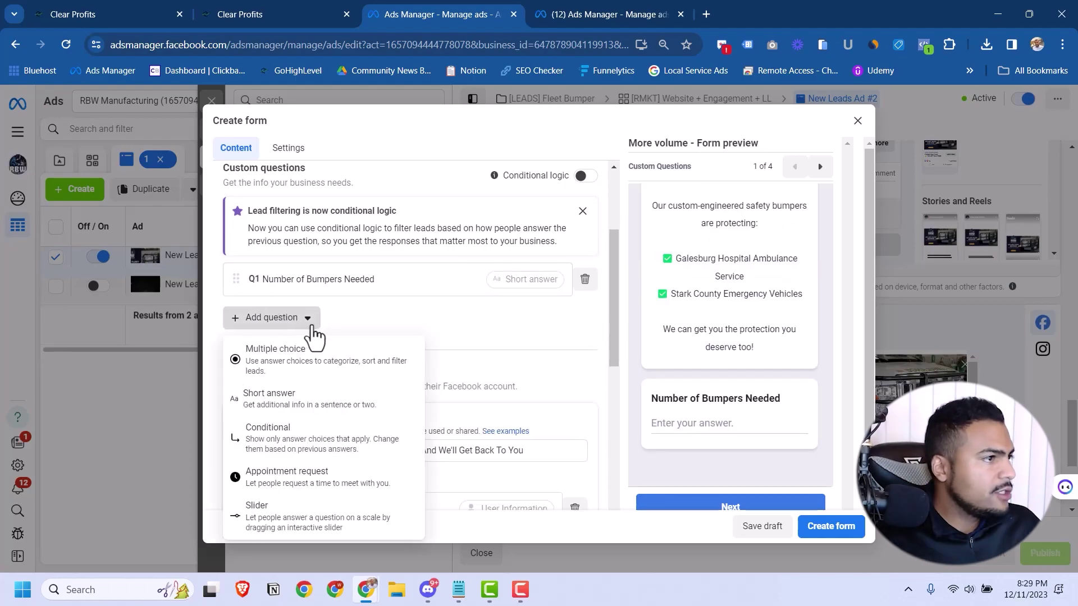
{"action": "left_click", "coordinate": [275, 398]}
{"action": "key", "text": "alt+Tab"}
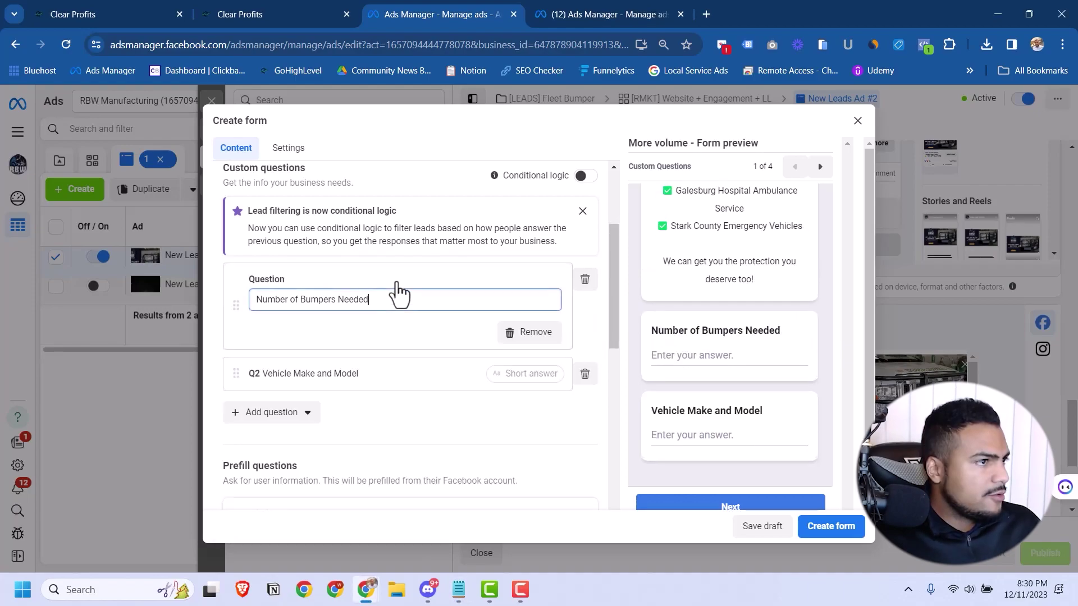
Review the privacy policy and the message for leads, and create the form for New Leads Ad #2.
{"action": "scroll", "coordinate": [399, 291], "scroll_direction": "down", "scroll_amount": 10}
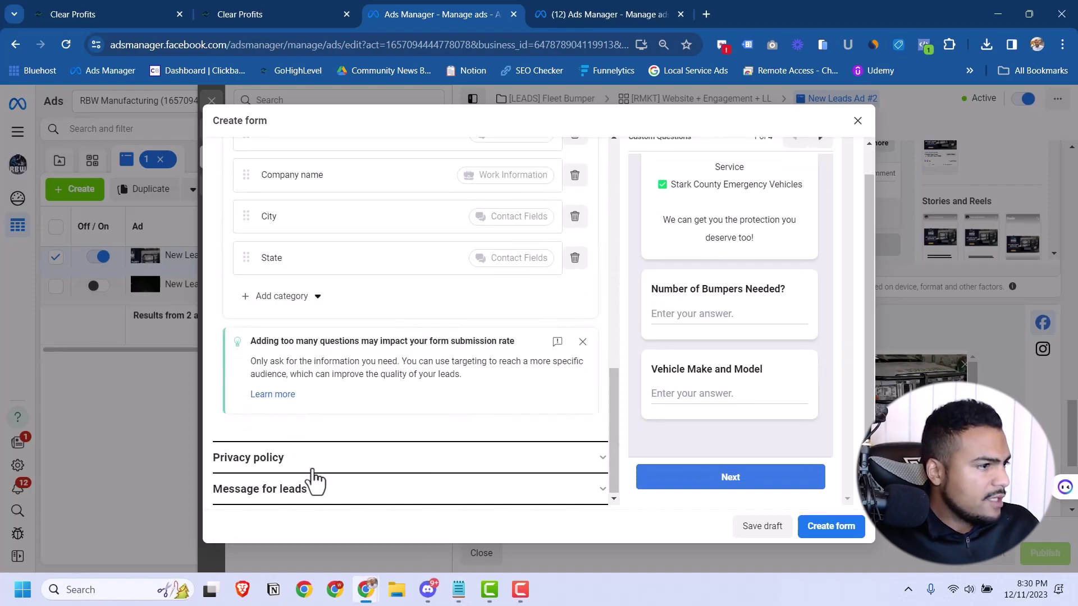
{"action": "left_click", "coordinate": [306, 475]}
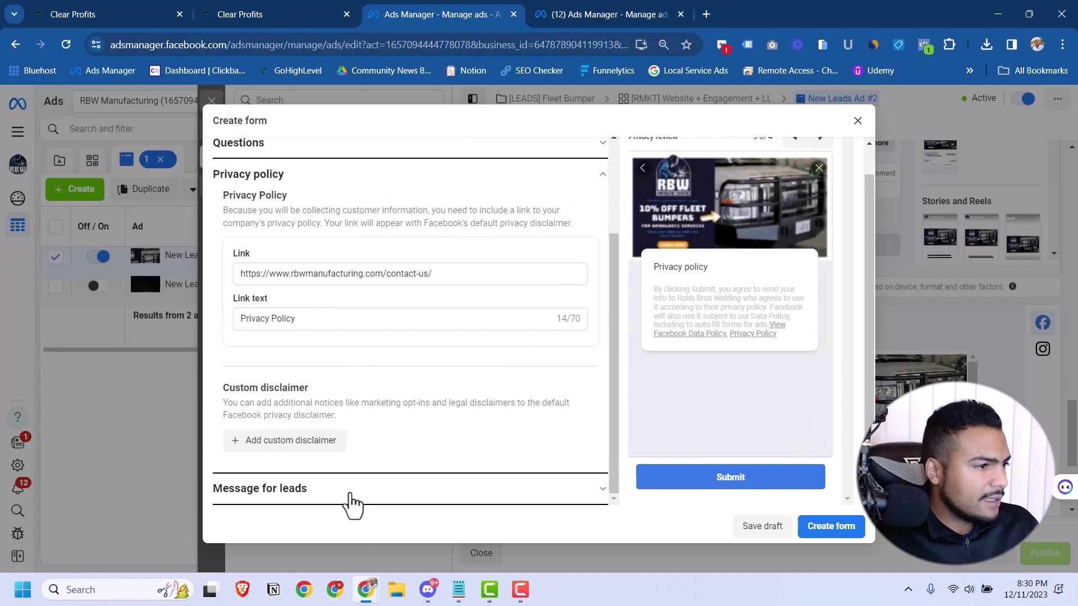
{"action": "left_click", "coordinate": [353, 502]}
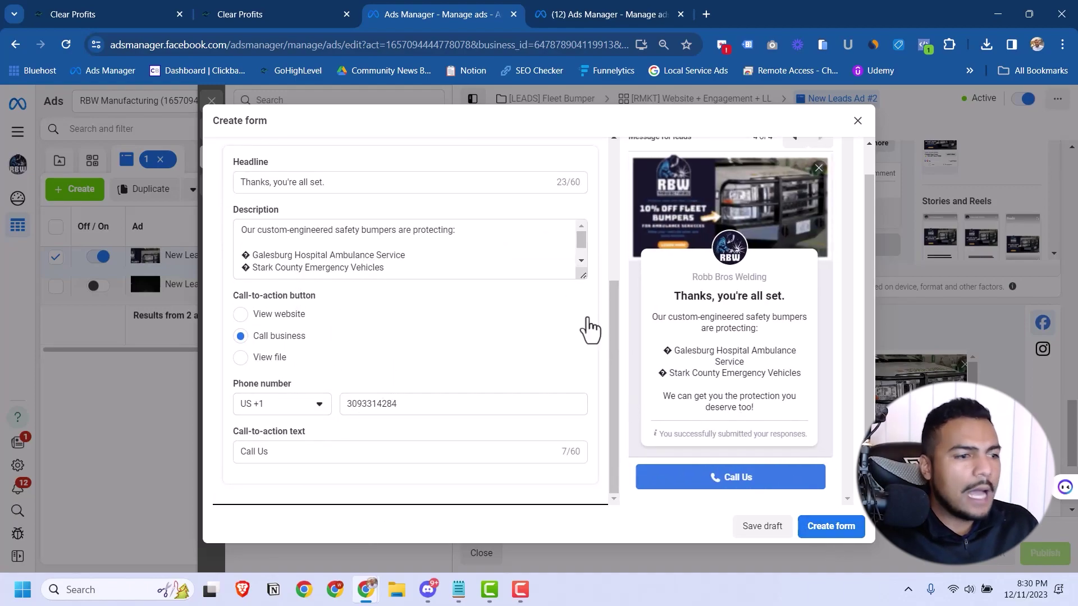
{"action": "scroll", "coordinate": [629, 342], "scroll_direction": "down", "scroll_amount": 5}
{"action": "scroll", "coordinate": [631, 342], "scroll_direction": "up", "scroll_amount": 4}
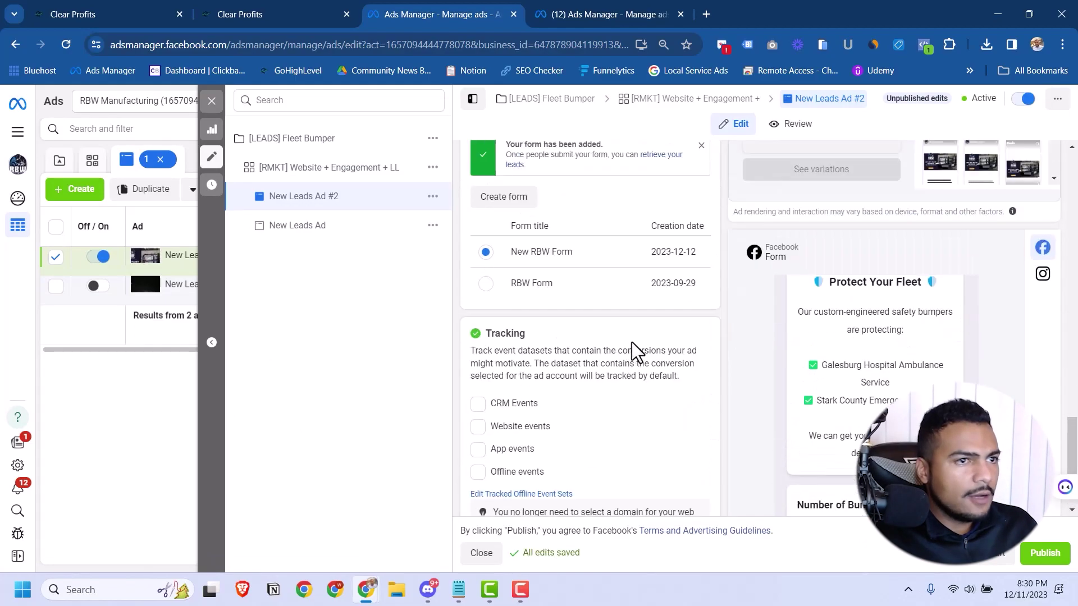
Select New RBW Form for New Leads Ad as well, and publish the edits to both leads ads.
{"action": "scroll", "coordinate": [549, 349], "scroll_direction": "down", "scroll_amount": 1}
{"action": "left_click", "coordinate": [307, 227]}
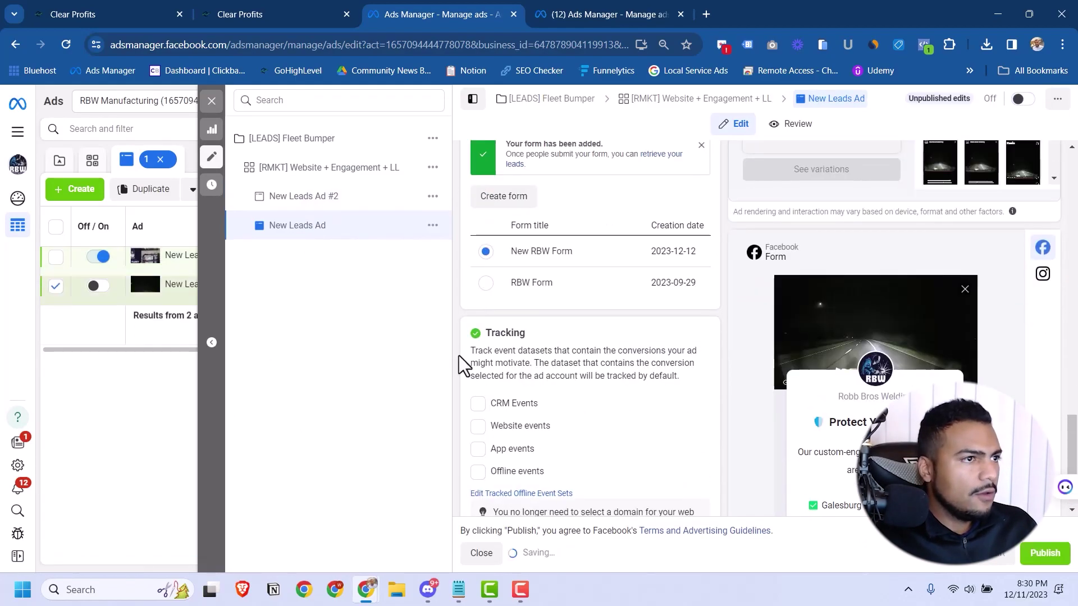
{"action": "left_click", "coordinate": [389, 198]}
{"action": "left_click", "coordinate": [329, 233]}
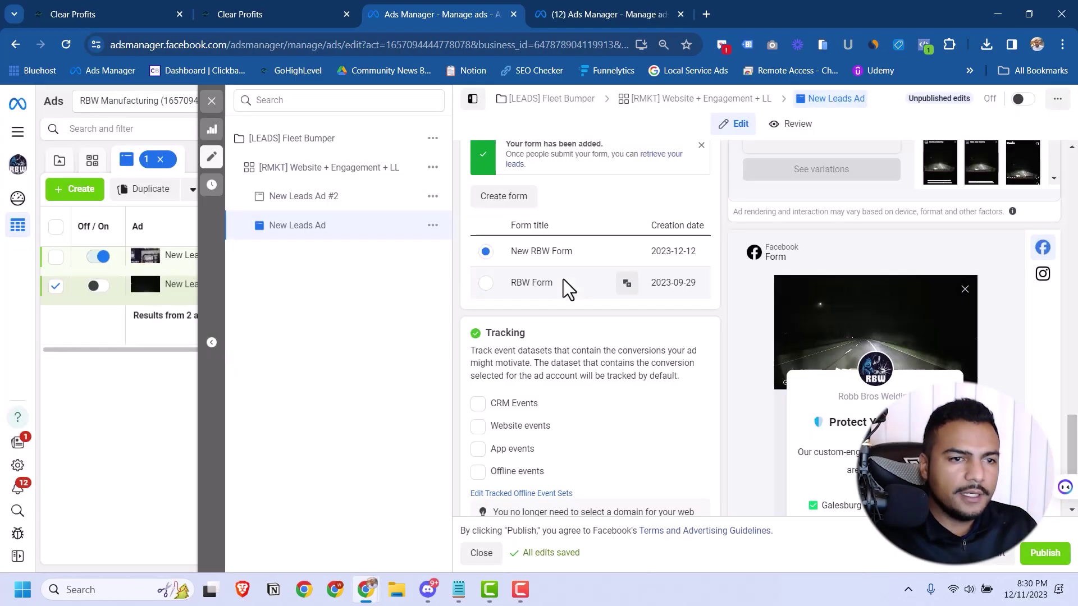
{"action": "left_click", "coordinate": [303, 196]}
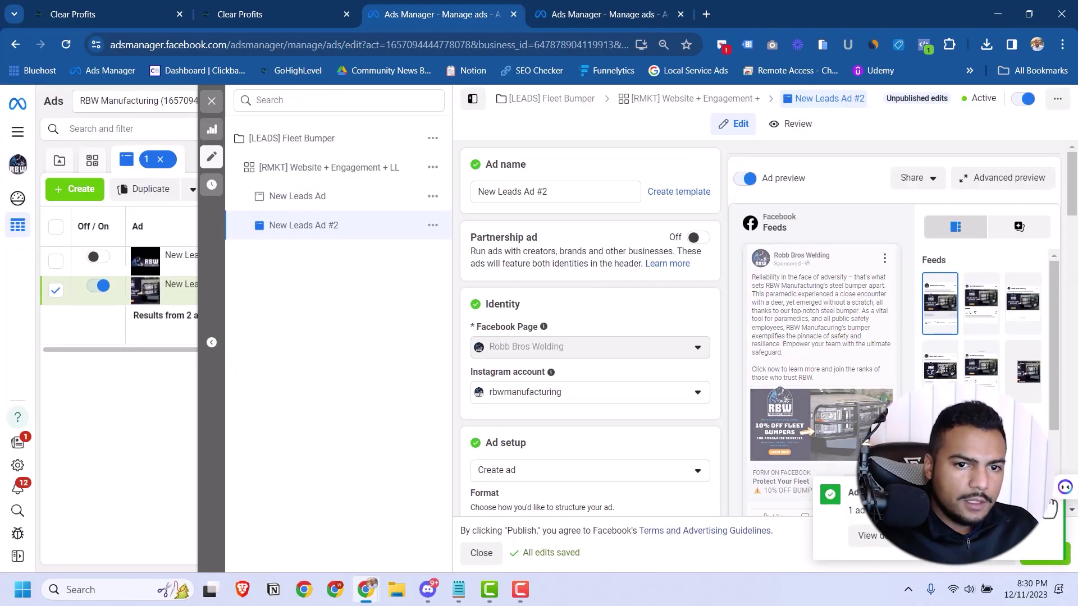
{"action": "left_click", "coordinate": [212, 101]}
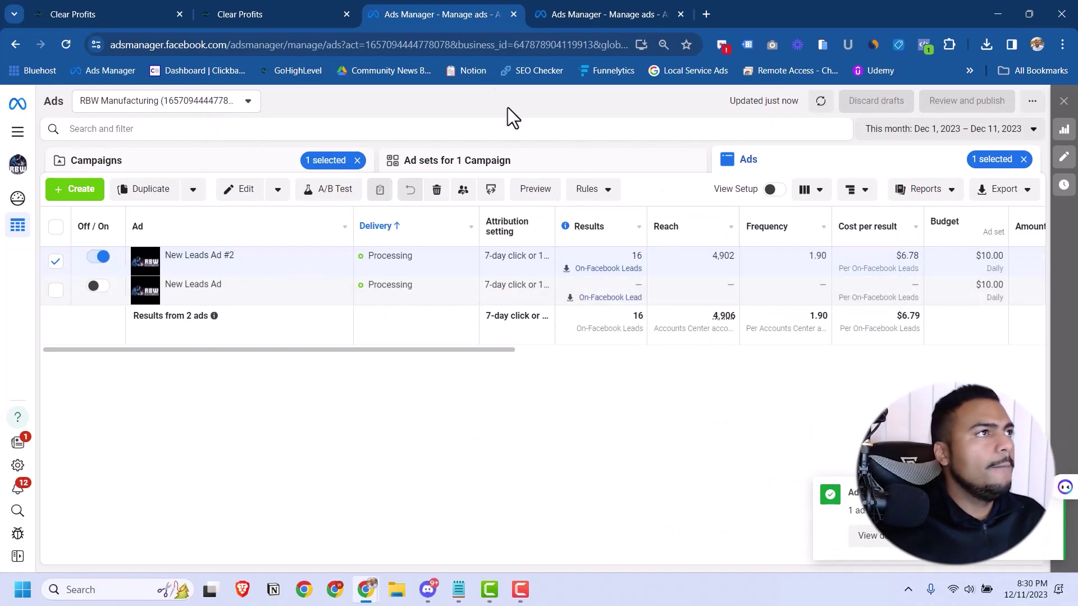
Switch to Clear Profits and examine the field mapping of New RBW Form, including the "Number of Bumpers Needed?" question.
{"action": "left_click", "coordinate": [283, 15]}
{"action": "left_click", "coordinate": [111, 14]}
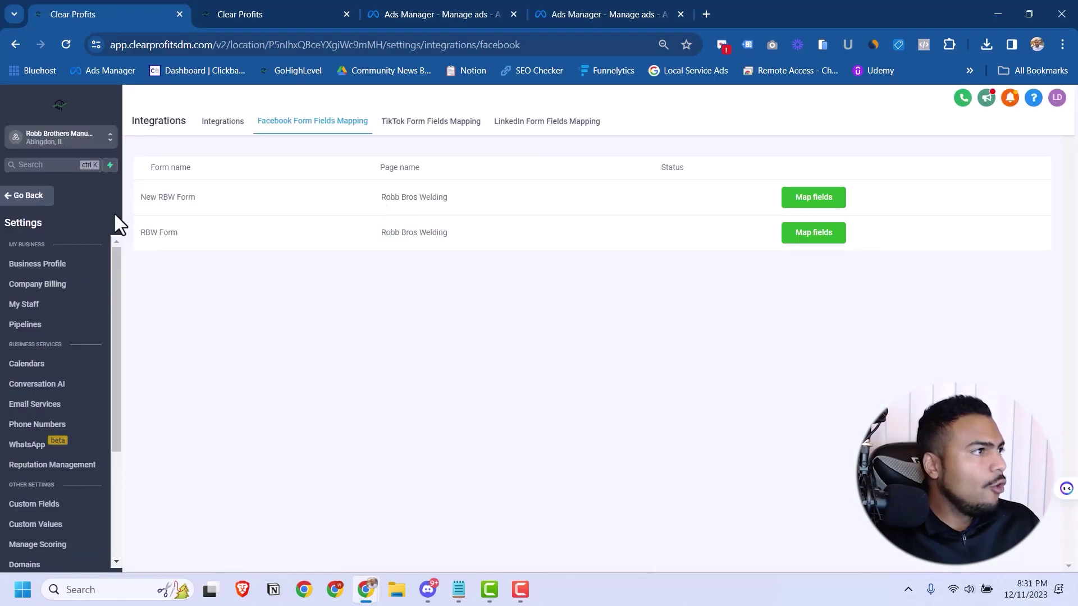
{"action": "left_click", "coordinate": [792, 200]}
{"action": "left_click_drag", "start_coordinate": [344, 204], "coordinate": [422, 211]}
{"action": "left_click", "coordinate": [401, 206]}
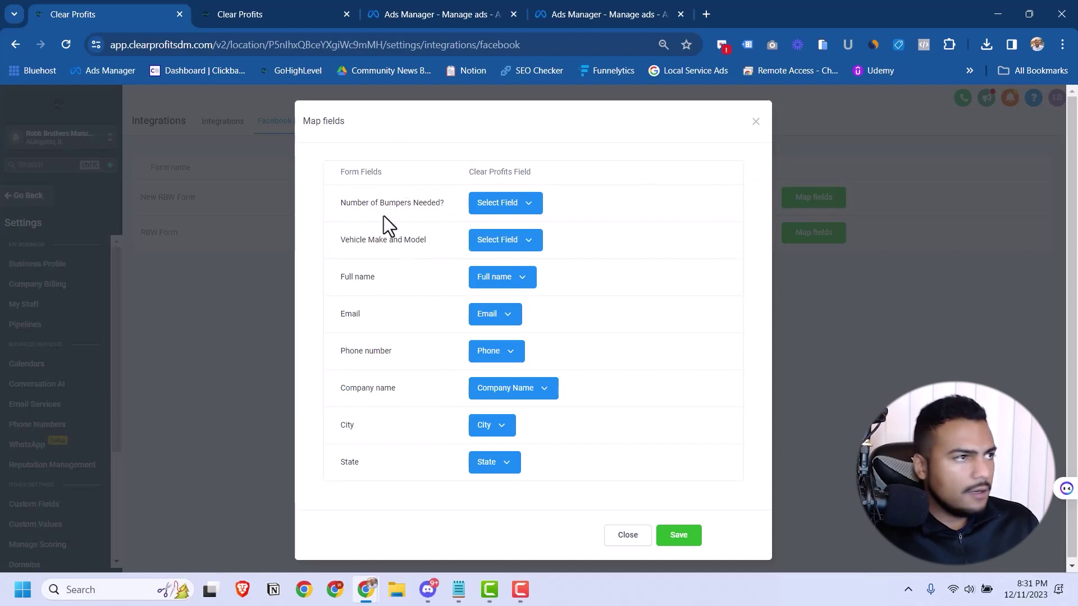
Leave the field mapping without saving and create a single-line contact custom field named "Number of Bumpers Needed".
{"action": "double_click", "coordinate": [412, 204]}
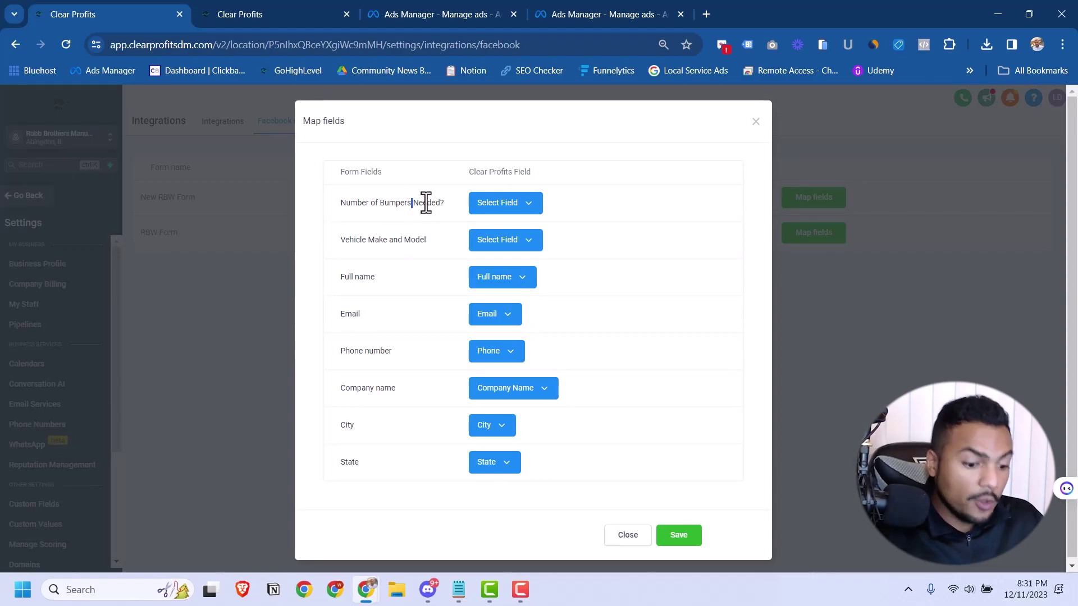
{"action": "left_click_drag", "start_coordinate": [368, 240], "coordinate": [429, 238]}
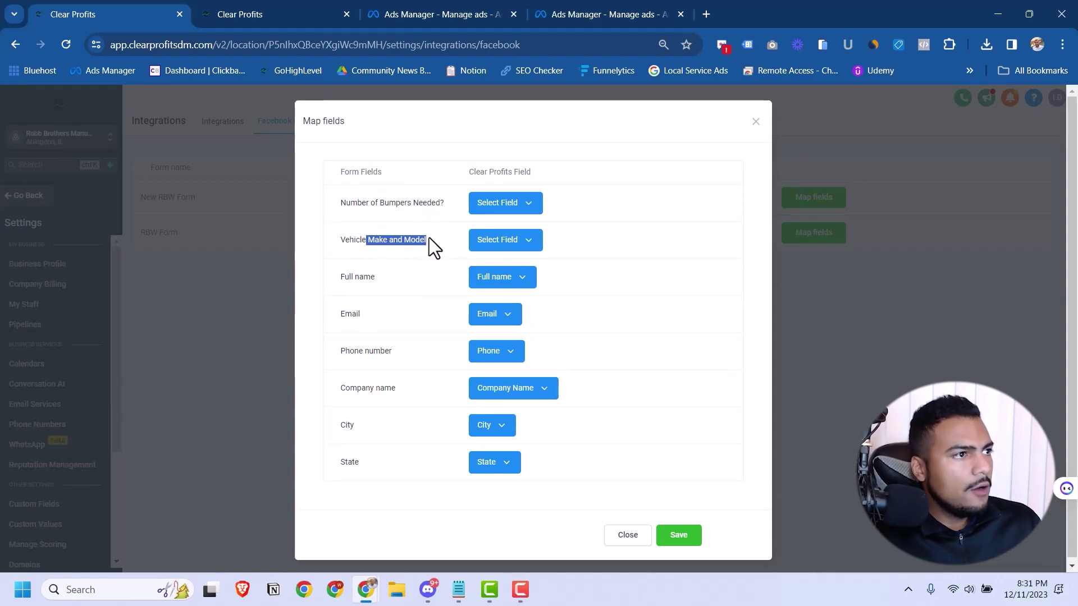
{"action": "left_click", "coordinate": [628, 536]}
{"action": "scroll", "coordinate": [45, 415], "scroll_direction": "down", "scroll_amount": 3}
{"action": "left_click", "coordinate": [37, 337]}
{"action": "left_click", "coordinate": [1014, 136]}
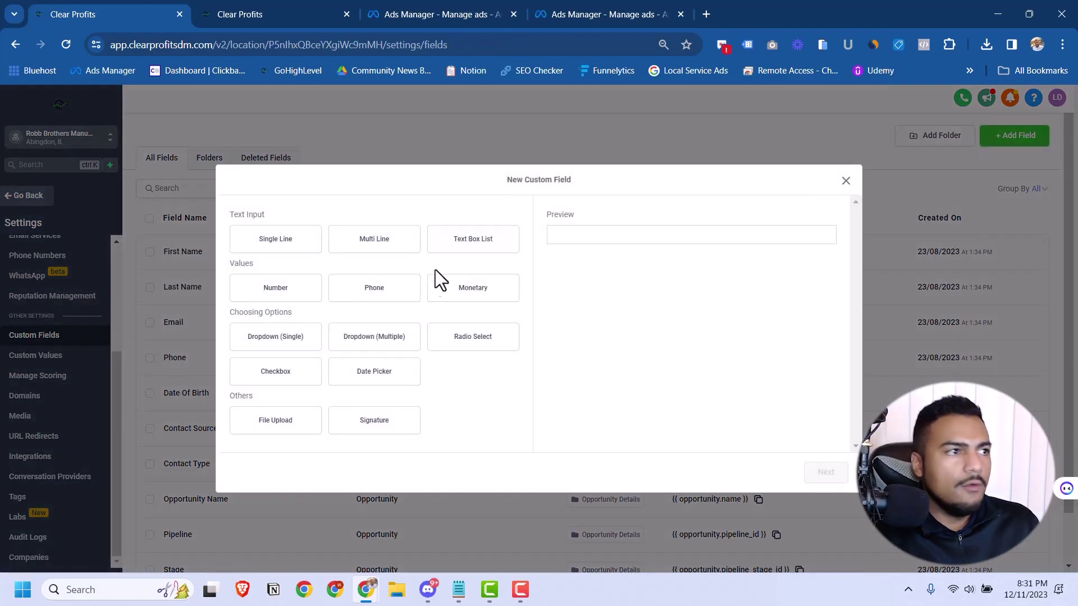
{"action": "left_click", "coordinate": [275, 240]}
{"action": "left_click", "coordinate": [277, 303]}
{"action": "type", "text": "Number of Bumpers"}
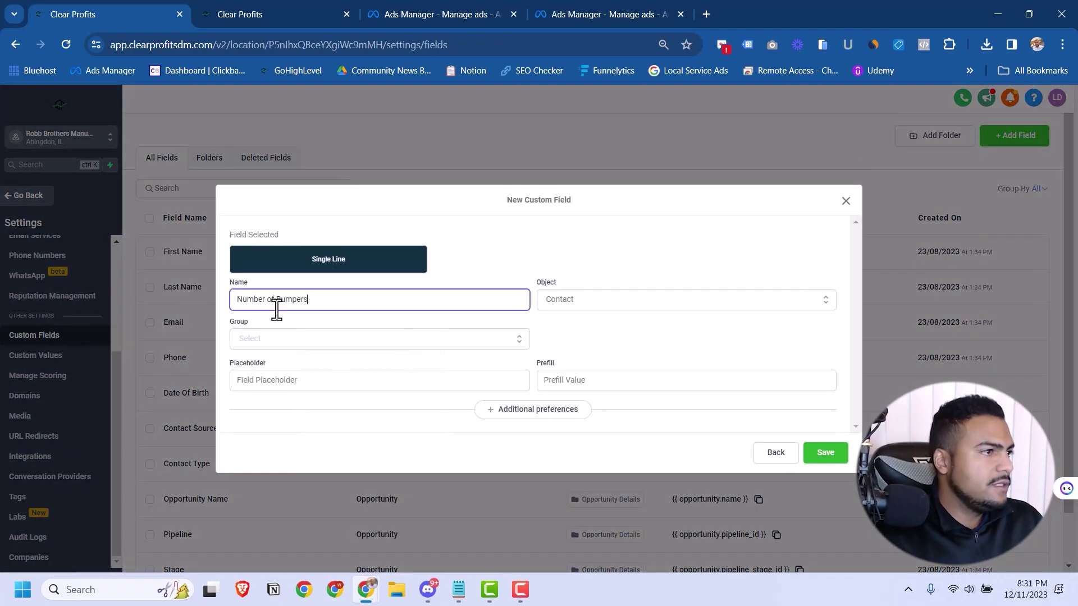
{"action": "type", "text": " Needed"}
{"action": "left_click", "coordinate": [825, 452]}
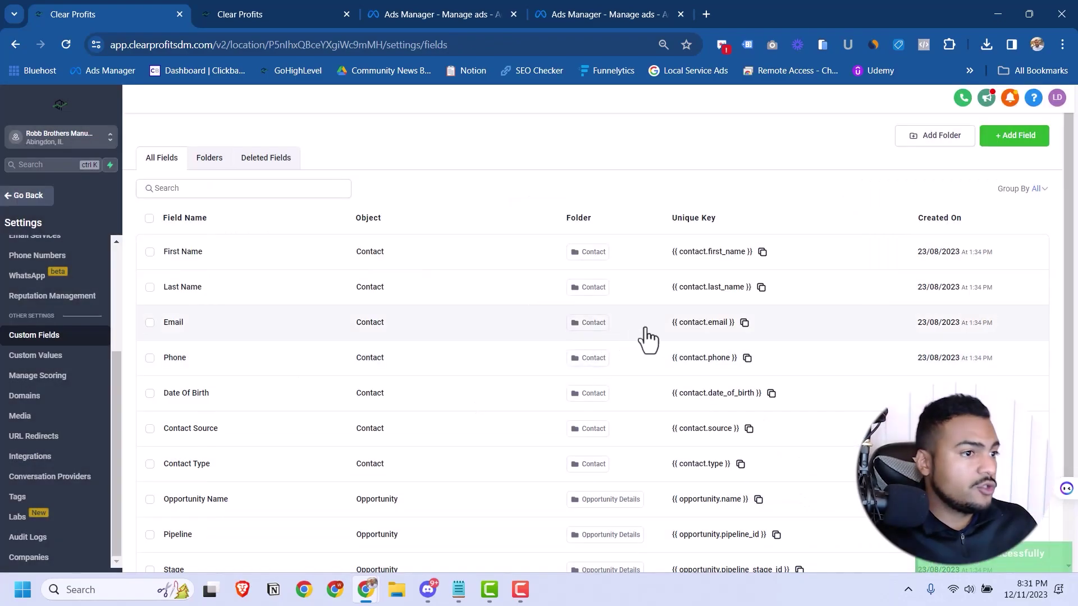
Create a second single-line contact custom field named "Vehicle Make and Model".
{"action": "left_click", "coordinate": [1014, 138]}
{"action": "left_click", "coordinate": [276, 239]}
{"action": "left_click", "coordinate": [826, 471]}
{"action": "left_click", "coordinate": [263, 301]}
{"action": "type", "text": "Vehicle"}
{"action": "key", "text": "Escape"}
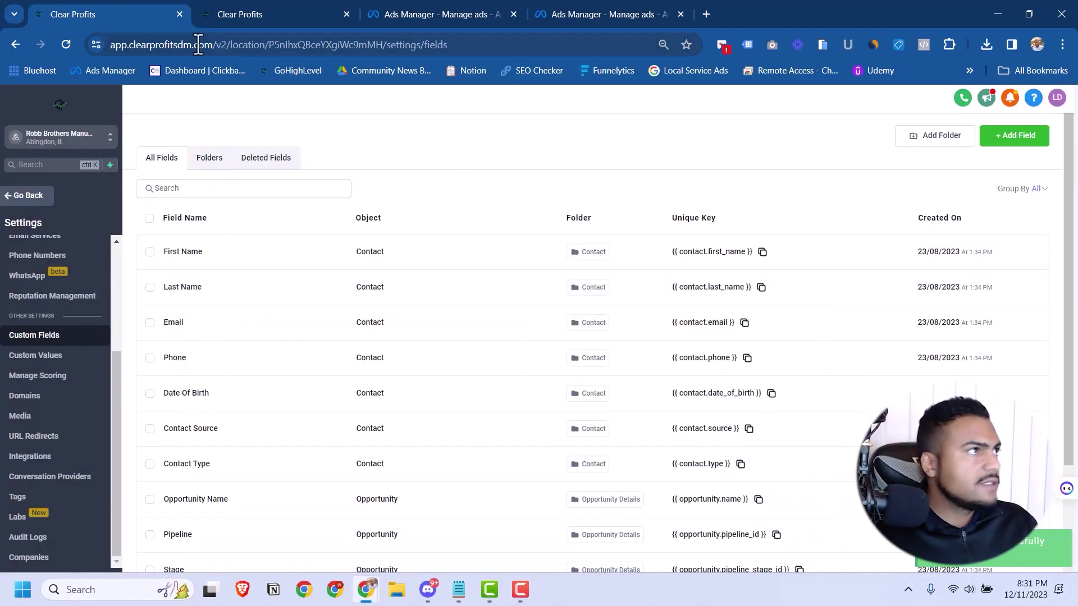
In New RBW Form's Facebook field mapping, map the bumper-count and vehicle questions to their matching custom fields.
{"action": "left_click", "coordinate": [35, 457]}
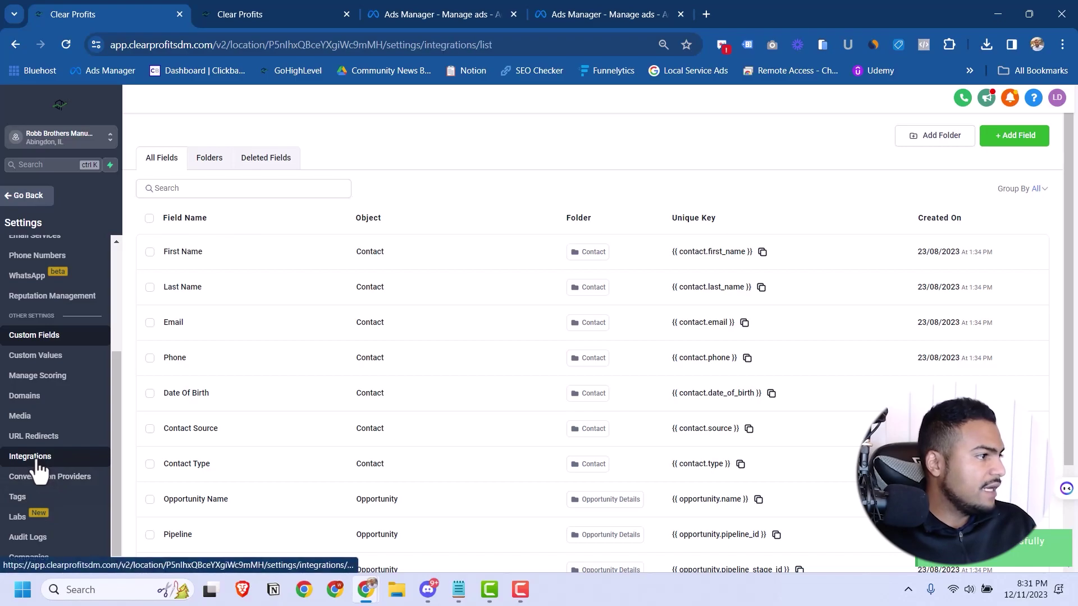
{"action": "left_click", "coordinate": [303, 122]}
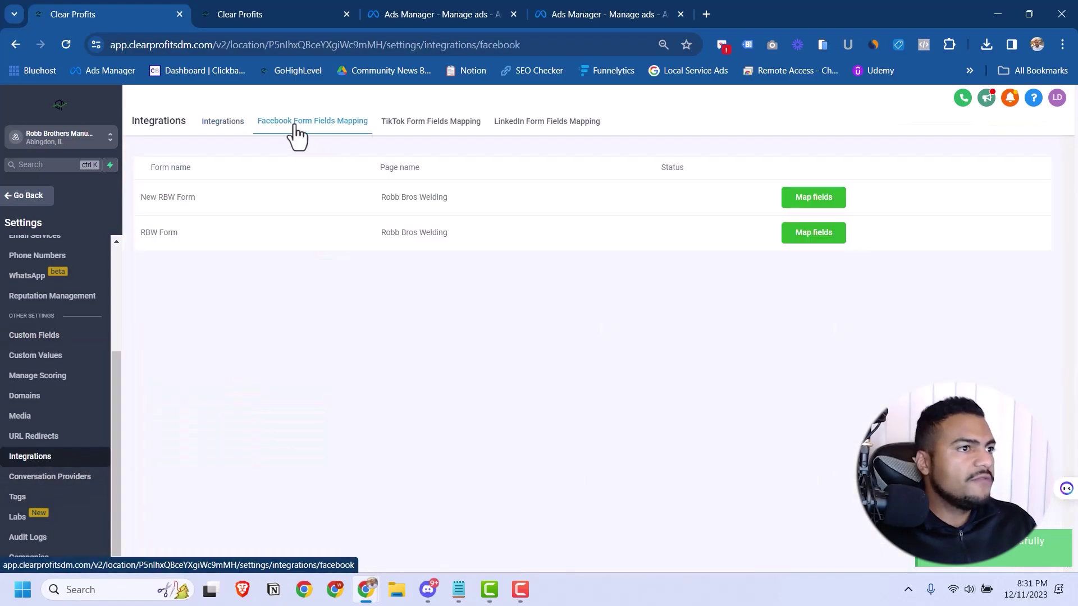
{"action": "left_click", "coordinate": [814, 198]}
{"action": "left_click", "coordinate": [511, 205]}
{"action": "scroll", "coordinate": [534, 294], "scroll_direction": "down", "scroll_amount": 3}
{"action": "left_click", "coordinate": [549, 288]}
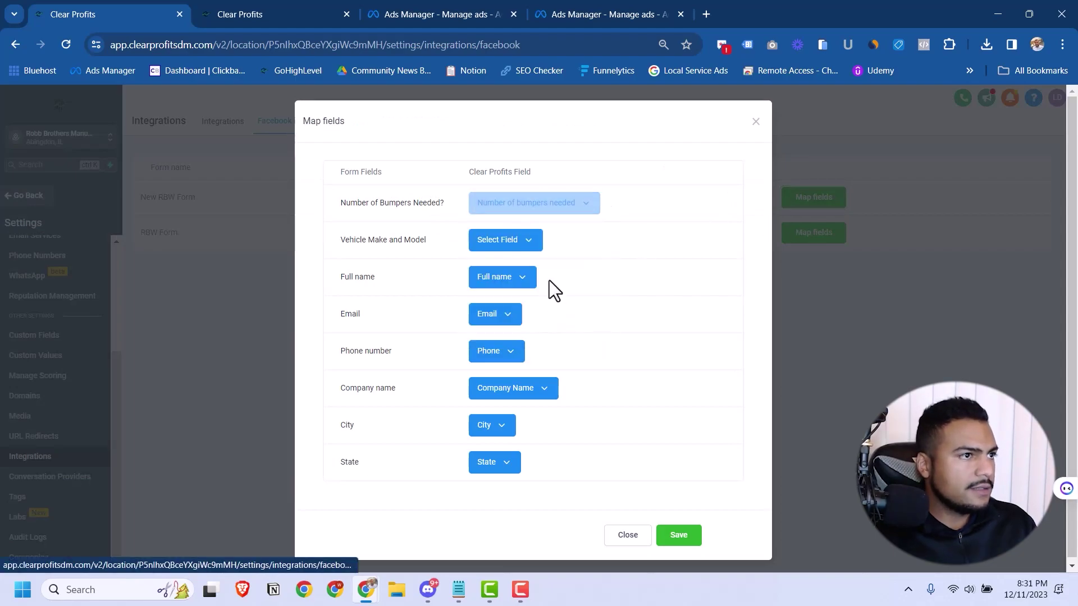
{"action": "left_click", "coordinate": [513, 240]}
{"action": "scroll", "coordinate": [539, 362], "scroll_direction": "down", "scroll_amount": 5}
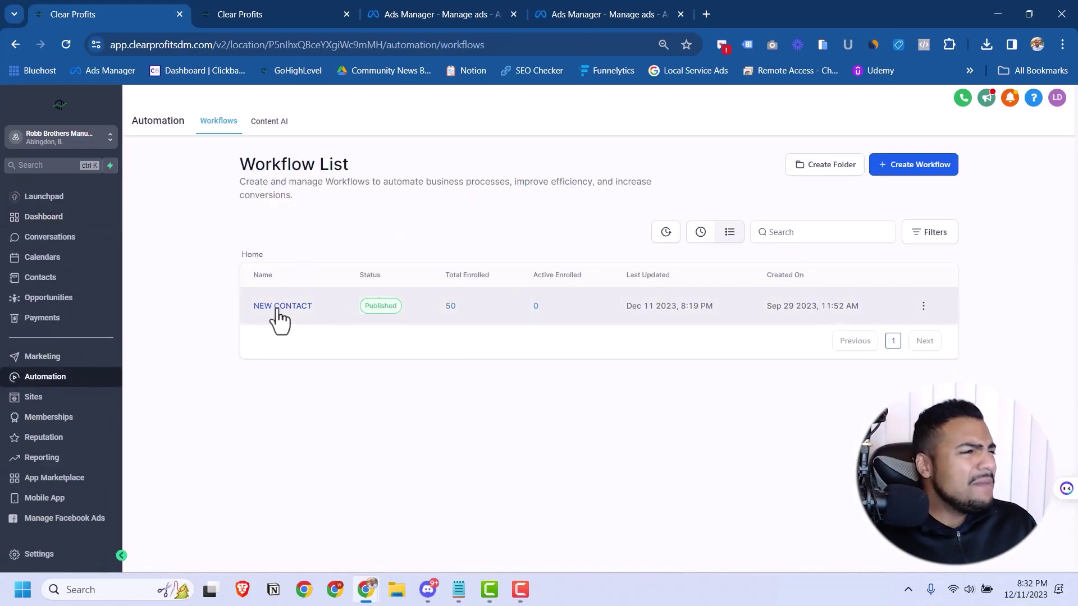
In the NEW CONTACT workflow, set the Facebook lead form trigger's form filter to New RBW Form and save the trigger.
{"action": "left_click", "coordinate": [278, 307]}
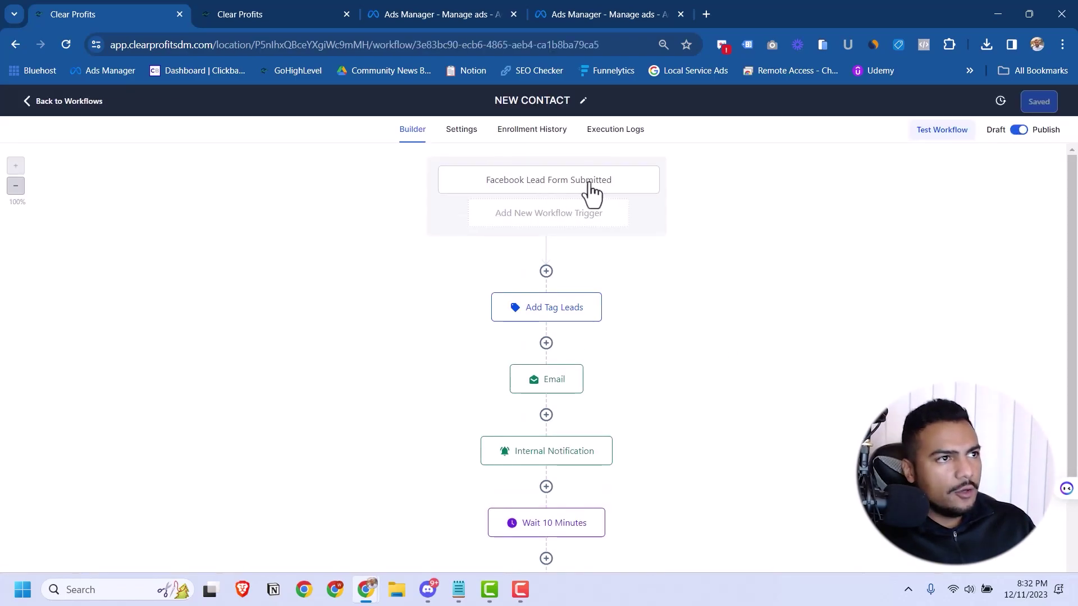
{"action": "left_click", "coordinate": [548, 185]}
{"action": "left_click", "coordinate": [837, 298]}
{"action": "left_click", "coordinate": [868, 345]}
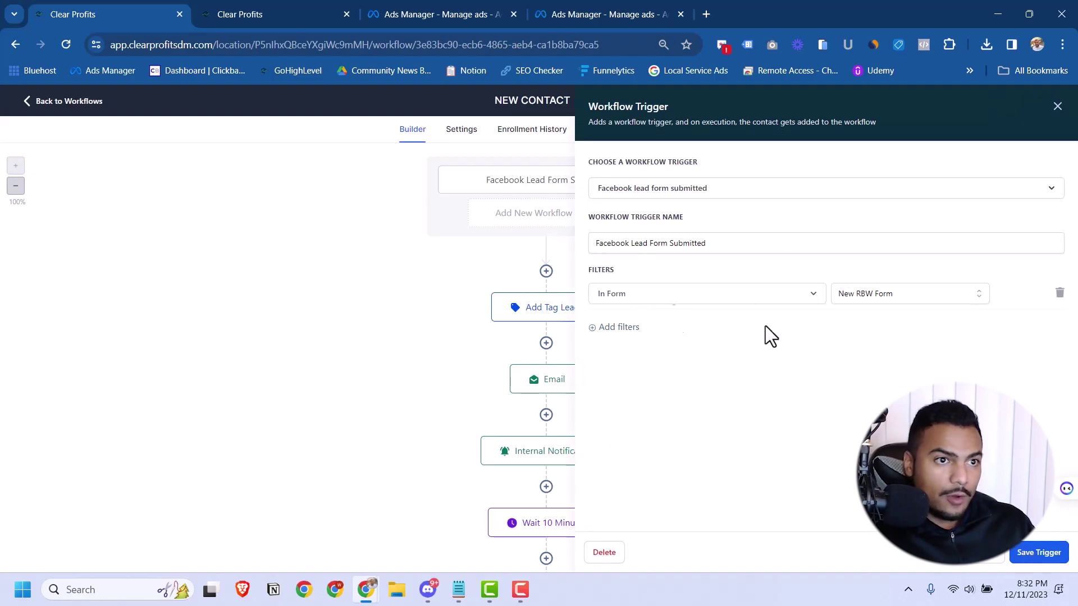
{"action": "left_click", "coordinate": [1038, 553]}
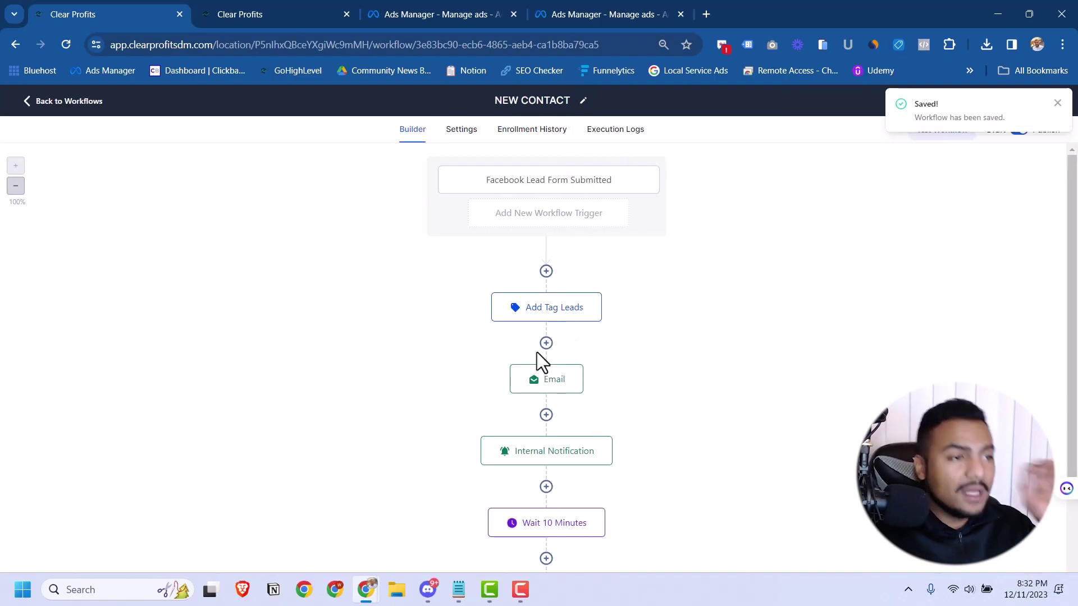
Review the sender, subject and message of the workflow's Email action, and close it.
{"action": "left_click", "coordinate": [546, 379]}
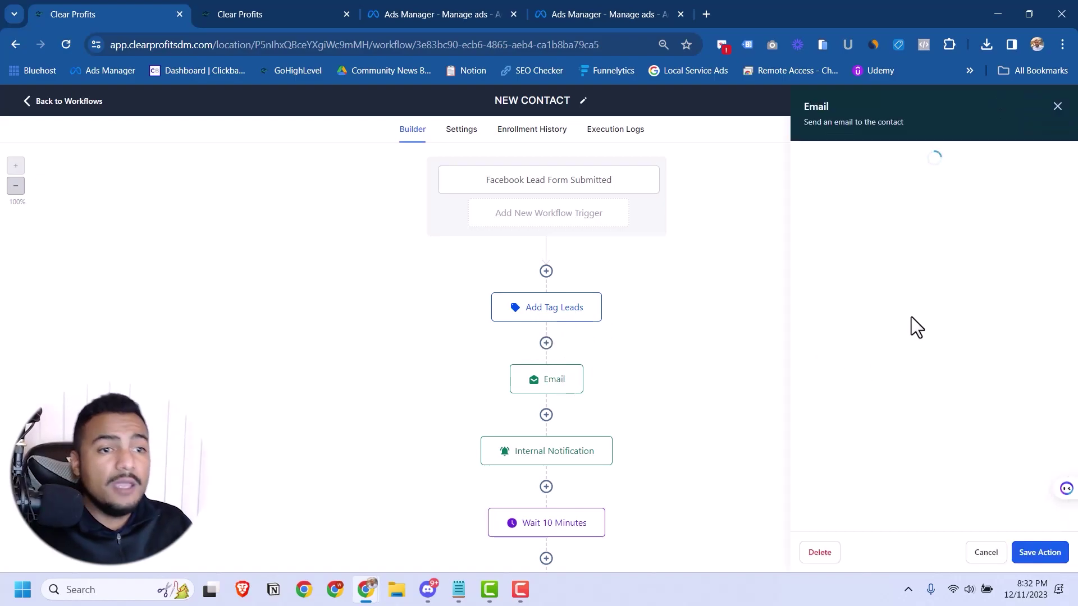
{"action": "scroll", "coordinate": [898, 292], "scroll_direction": "down", "scroll_amount": 4}
{"action": "scroll", "coordinate": [878, 310], "scroll_direction": "up", "scroll_amount": 2}
{"action": "scroll", "coordinate": [879, 297], "scroll_direction": "up", "scroll_amount": 2}
{"action": "scroll", "coordinate": [882, 337], "scroll_direction": "down", "scroll_amount": 4}
{"action": "scroll", "coordinate": [869, 348], "scroll_direction": "down", "scroll_amount": 1}
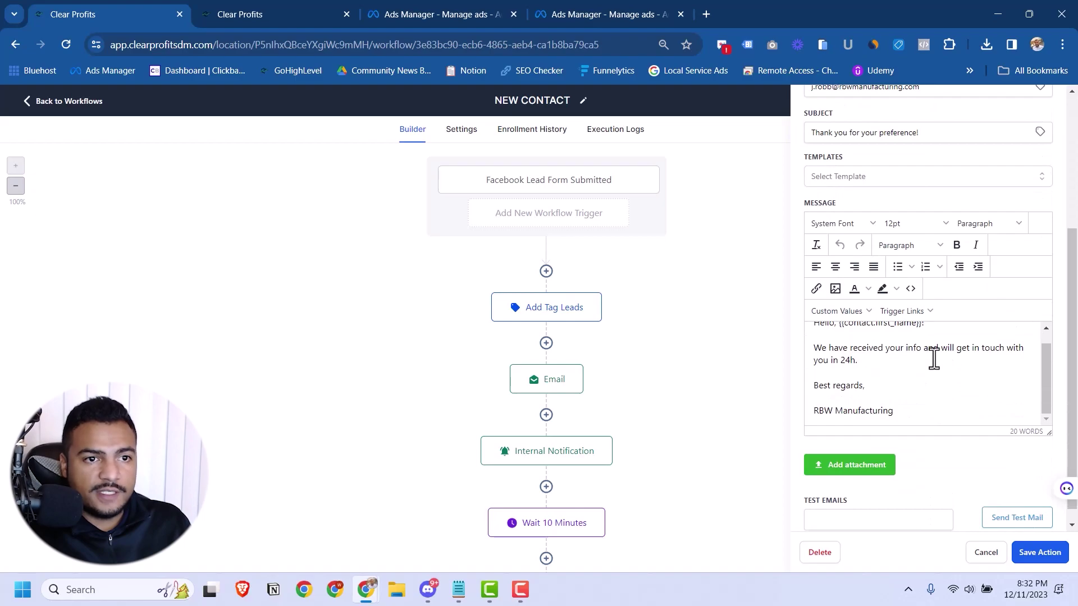
{"action": "scroll", "coordinate": [1005, 161], "scroll_direction": "up", "scroll_amount": 4}
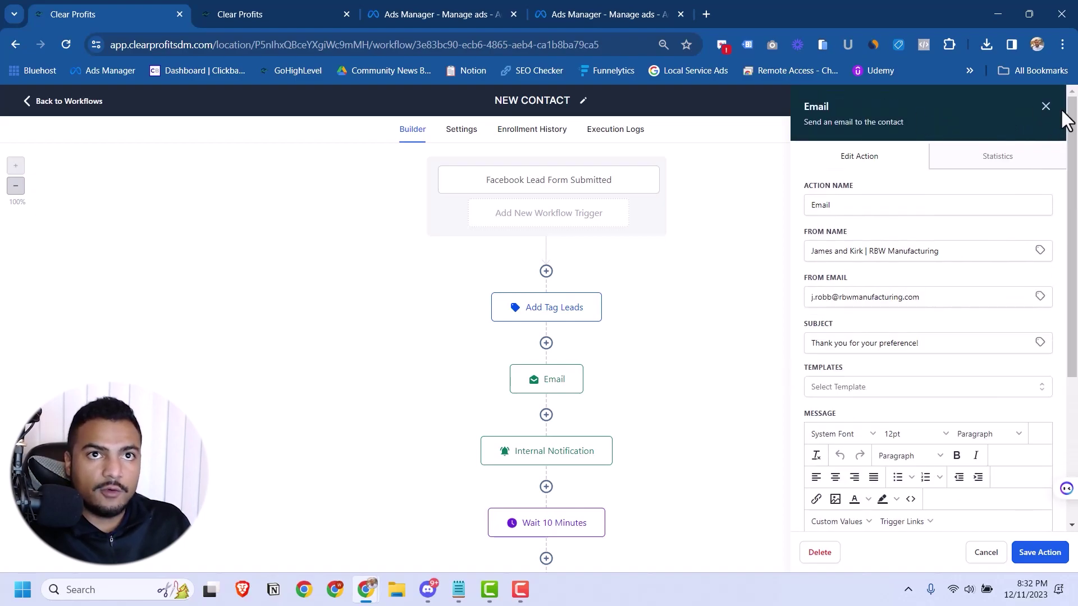
{"action": "left_click", "coordinate": [1046, 106]}
In the first Internal Notification's message, add the labels "State:" and "Company Name:" below the City line.
{"action": "scroll", "coordinate": [618, 251], "scroll_direction": "down", "scroll_amount": 3}
{"action": "left_click", "coordinate": [552, 242]}
{"action": "scroll", "coordinate": [918, 341], "scroll_direction": "down", "scroll_amount": 1}
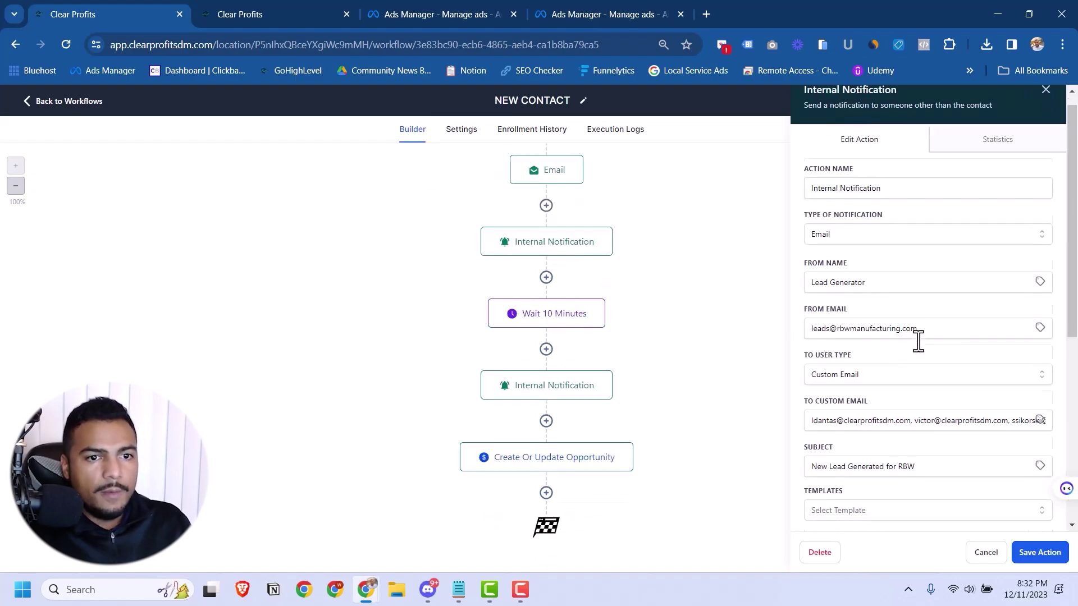
{"action": "scroll", "coordinate": [918, 341], "scroll_direction": "down", "scroll_amount": 2}
{"action": "scroll", "coordinate": [922, 344], "scroll_direction": "down", "scroll_amount": 3}
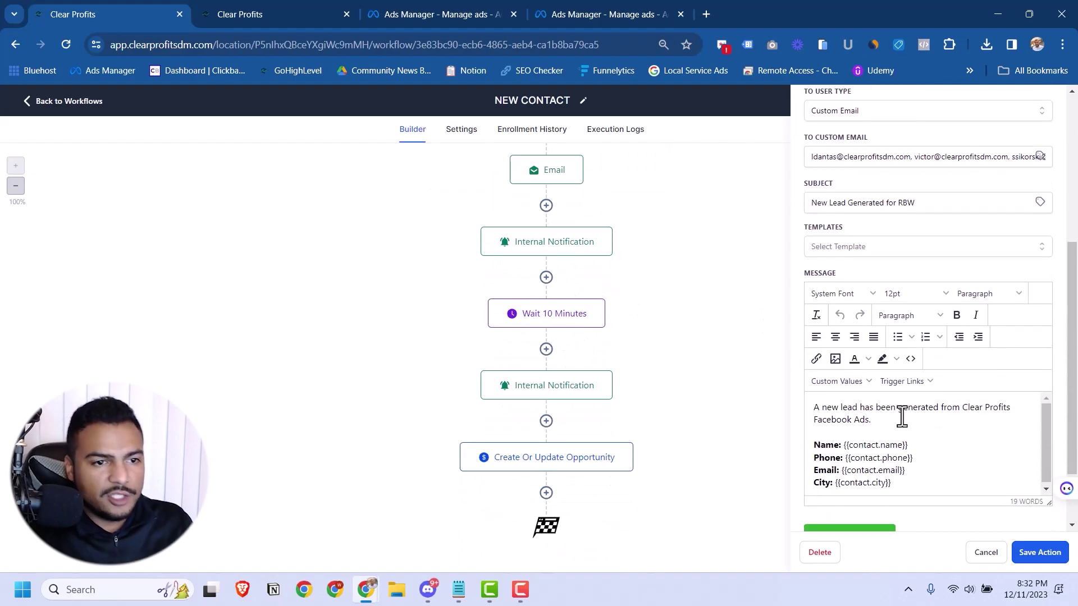
{"action": "key", "text": "Return"}
{"action": "type", "text": "State"}
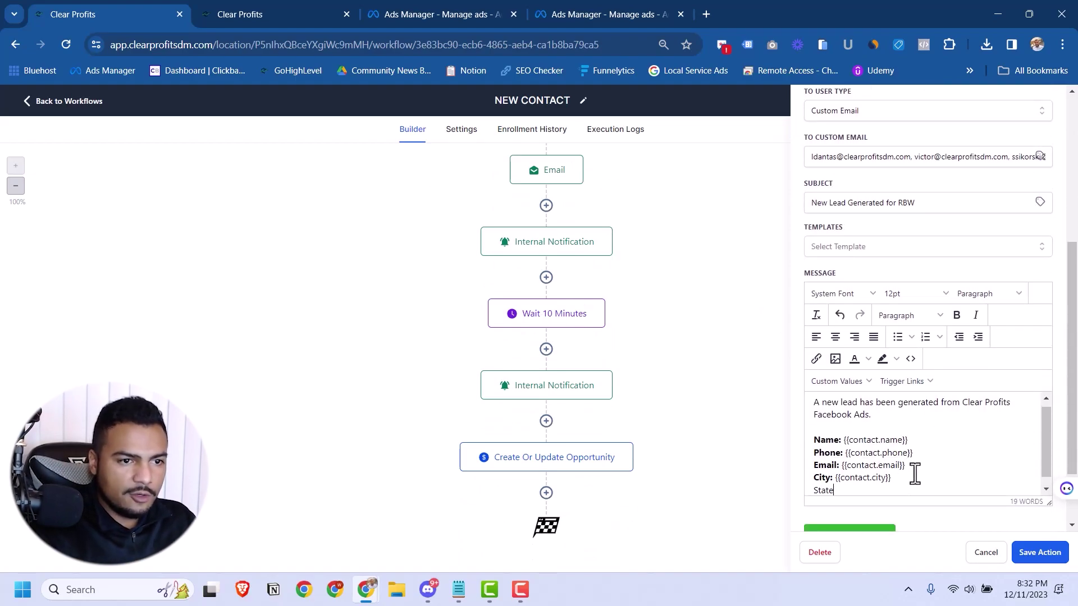
{"action": "type", "text": ":"}
{"action": "key", "text": "Return"}
{"action": "type", "text": "C"}
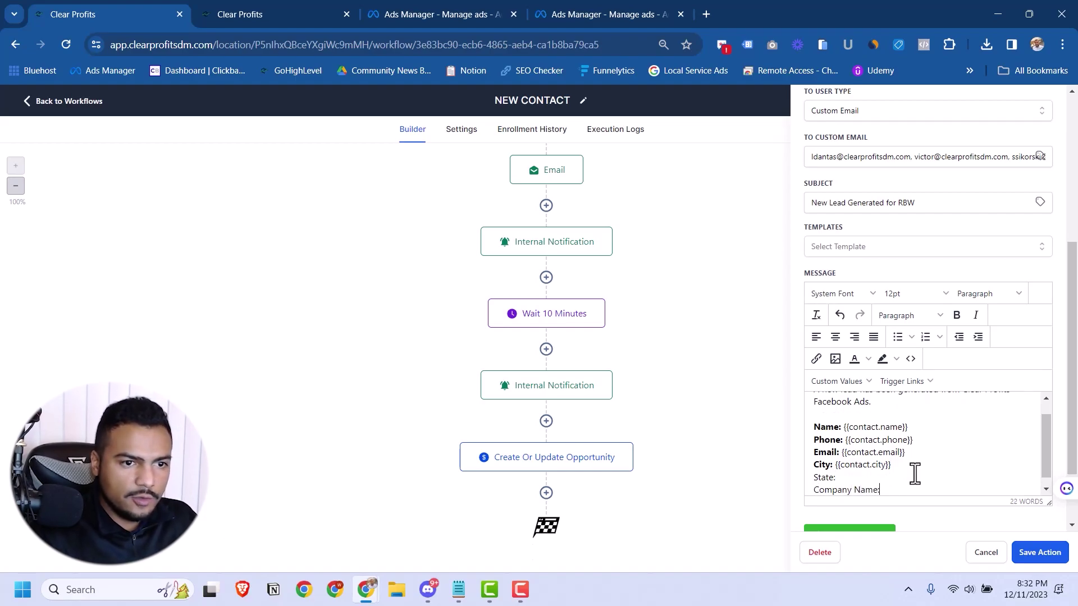
Below Company Name, after a blank line, add the labels "Number of Bumbers Needed:" and "Vehicle Make and Model:".
{"action": "key", "text": "Return"}
{"action": "key", "text": "Return"}
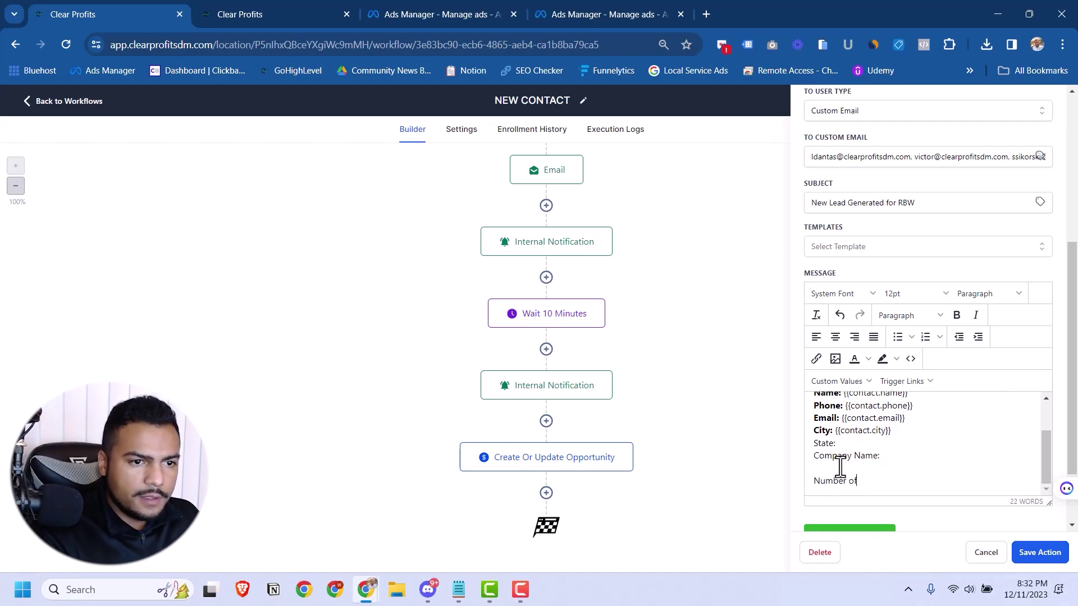
{"action": "type", "text": "Number of Bumbers Neded"}
{"action": "key", "text": "BackSpace"}
{"action": "key", "text": "BackSpace"}
{"action": "key", "text": "BackSpace"}
{"action": "type", "text": "eded:"}
{"action": "key", "text": "Return"}
{"action": "type", "text": "Beh"}
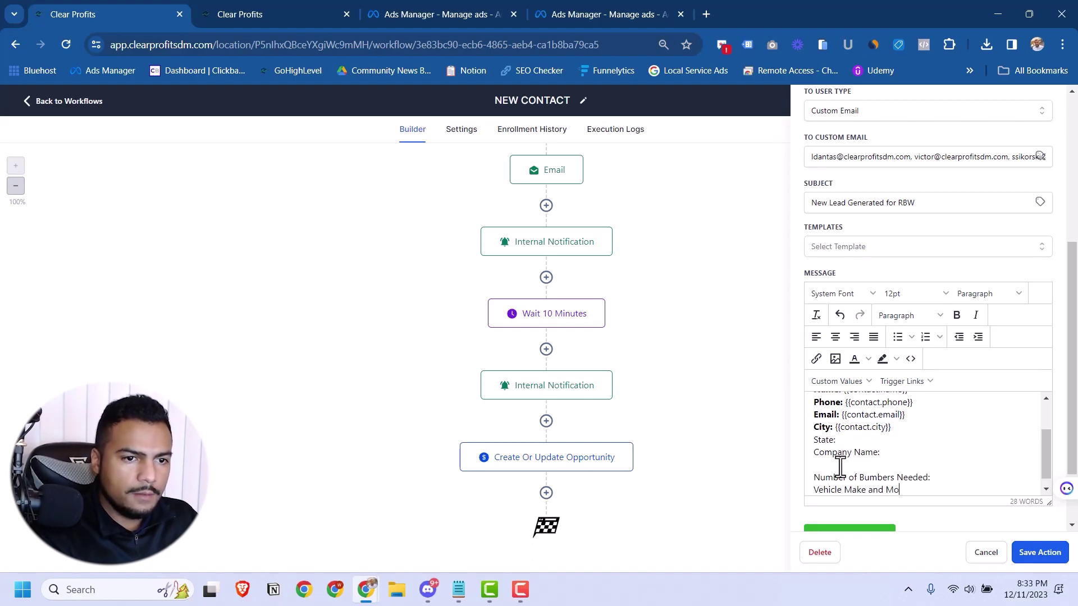
Insert the contact's State and Company Name custom values after their labels and make both labels bold.
{"action": "left_click", "coordinate": [845, 441]}
{"action": "left_click", "coordinate": [840, 381]}
{"action": "left_click", "coordinate": [921, 438]}
{"action": "left_click_drag", "start_coordinate": [839, 441], "coordinate": [794, 445]}
{"action": "left_click", "coordinate": [956, 315]}
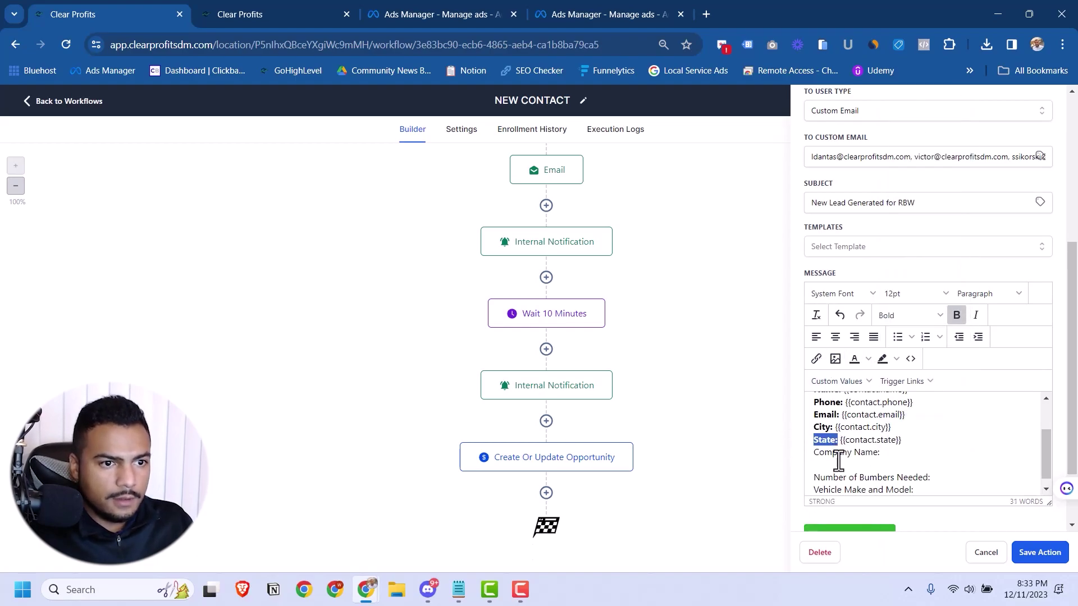
{"action": "left_click", "coordinate": [857, 382]}
{"action": "mouse_move", "coordinate": [859, 402]}
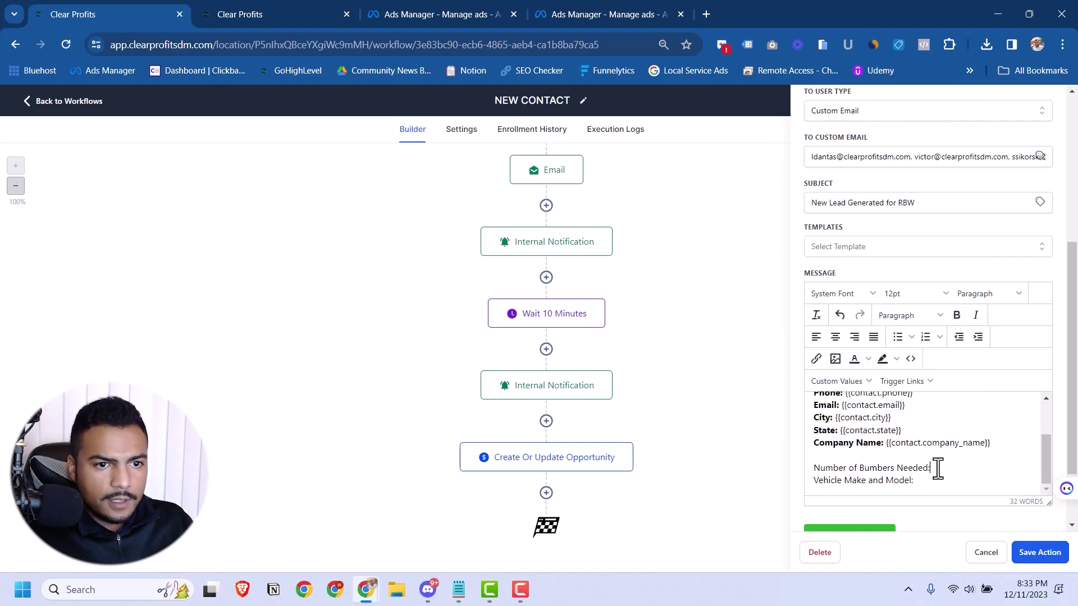
Insert the Number of Bumpers Needed and Vehicle Make and Model custom field values at their labels, making both labels bold.
{"action": "mouse_move", "coordinate": [845, 404]}
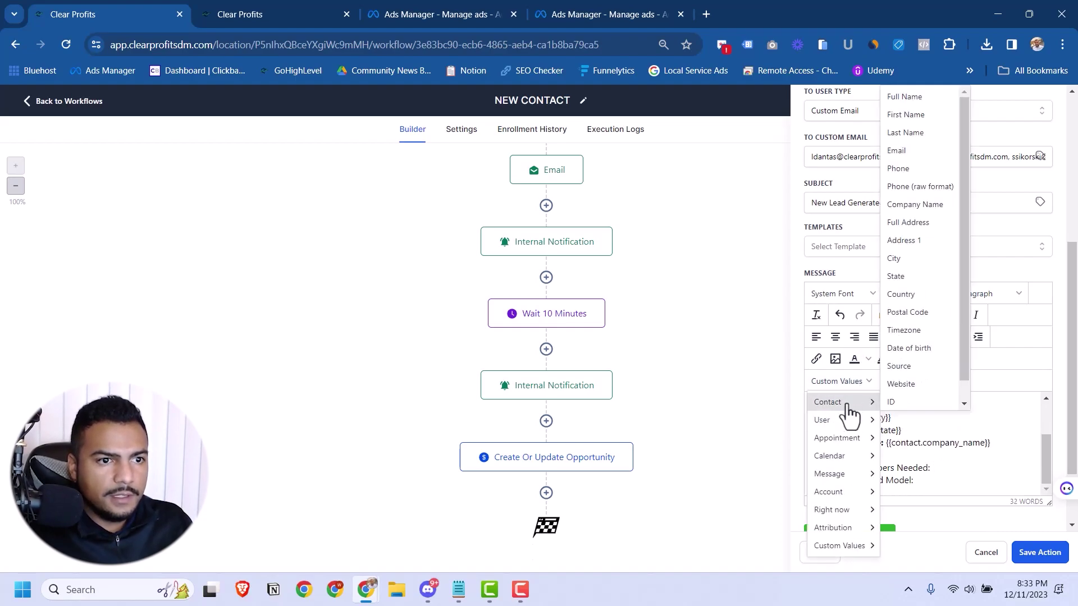
{"action": "mouse_move", "coordinate": [932, 402]}
{"action": "left_click", "coordinate": [979, 403]}
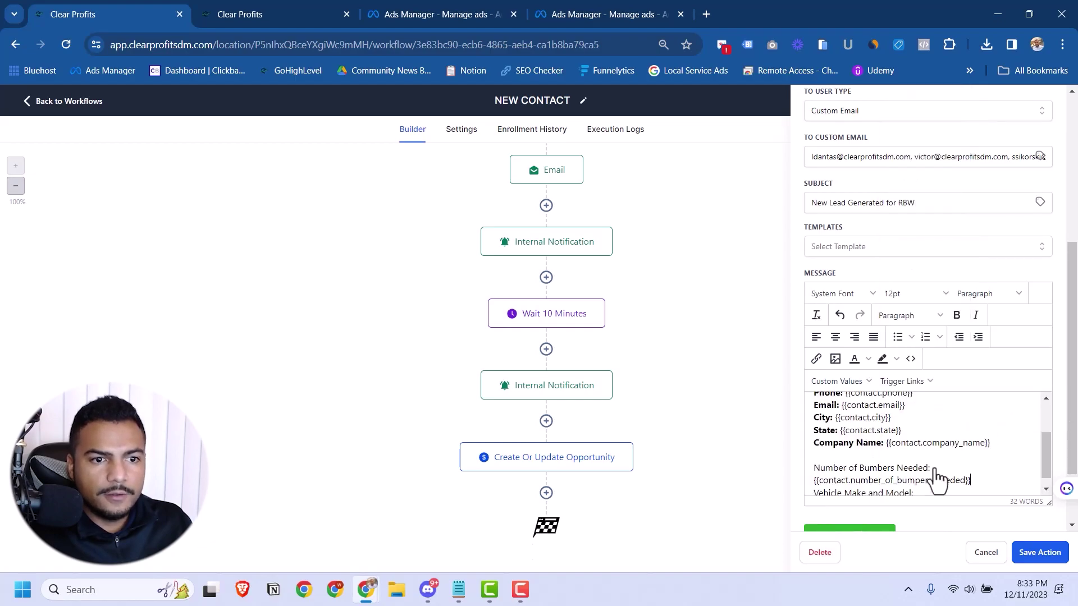
{"action": "left_click", "coordinate": [957, 315]}
{"action": "scroll", "coordinate": [929, 442], "scroll_direction": "down", "scroll_amount": 1}
{"action": "left_click", "coordinate": [917, 482]}
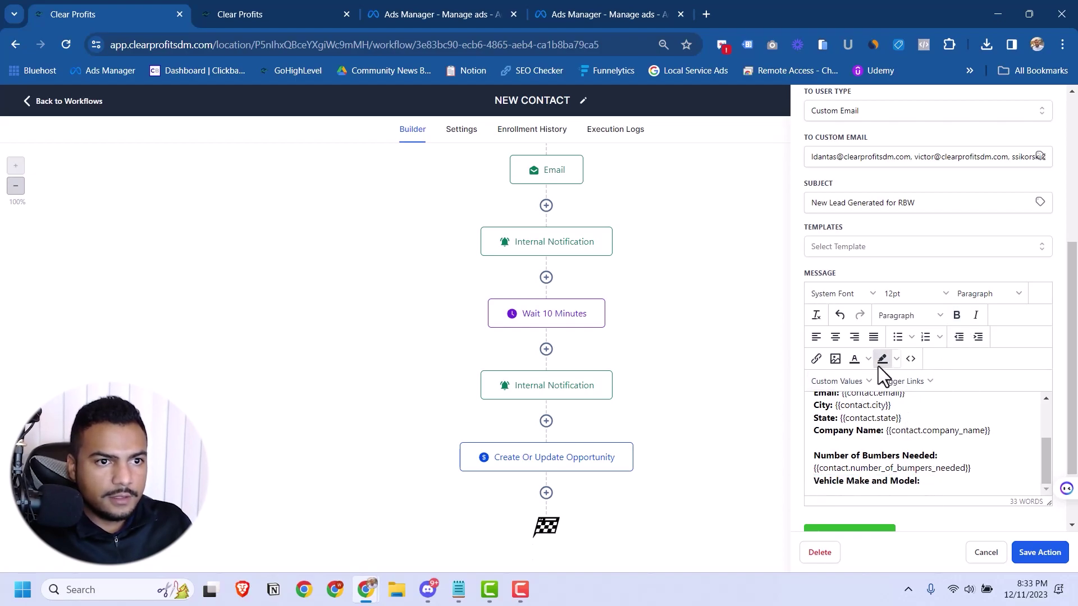
{"action": "mouse_move", "coordinate": [853, 402]}
{"action": "scroll", "coordinate": [932, 400], "scroll_direction": "down", "scroll_amount": 1}
{"action": "mouse_move", "coordinate": [919, 402]}
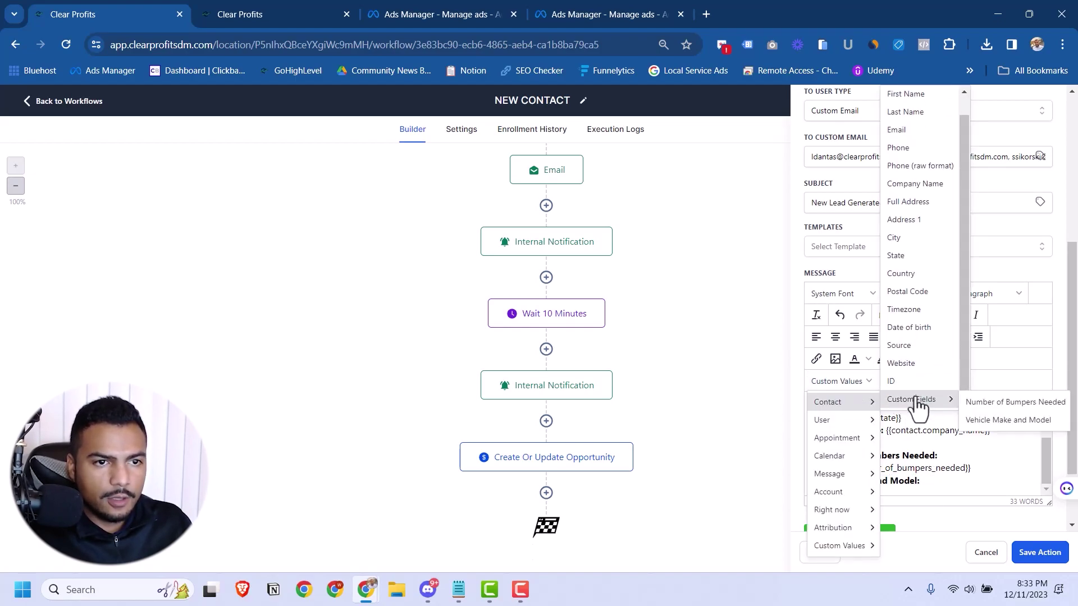
{"action": "left_click", "coordinate": [991, 421]}
{"action": "scroll", "coordinate": [994, 483], "scroll_direction": "down", "scroll_amount": 1}
Copy the full lead details block into the second Internal Notification's message, replacing its contact lines, and save the action.
{"action": "left_click_drag", "start_coordinate": [994, 483], "coordinate": [837, 447]}
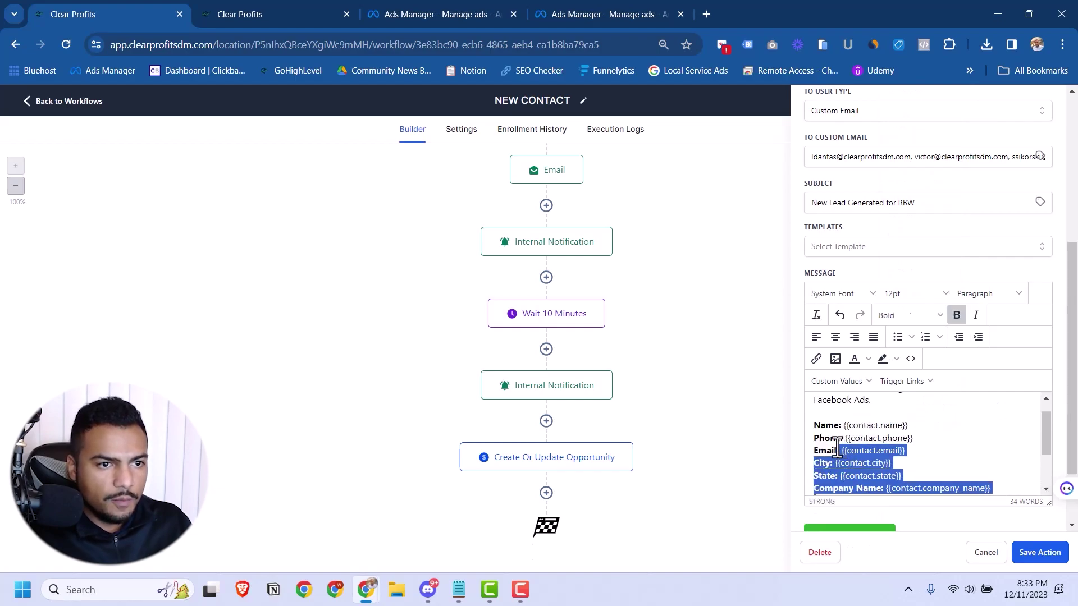
{"action": "left_click", "coordinate": [508, 432]}
{"action": "left_click", "coordinate": [550, 393]}
{"action": "scroll", "coordinate": [895, 400], "scroll_direction": "down", "scroll_amount": 5}
{"action": "scroll", "coordinate": [895, 427], "scroll_direction": "down", "scroll_amount": 1}
{"action": "left_click_drag", "start_coordinate": [892, 456], "coordinate": [815, 422]}
{"action": "type", "text": "Name: {{contact.name}} Phone: {{contact.phone}} Email: {{contact.email}} City: {{contact.city}} State: {{contact.state}} Company Name: {{contact.company_name}} Number of Bumpers Needed: {{contact.number_of_bumpers_needed}} Vehicle Make and Model: {{contact.vehicle_make_and_model}}"}
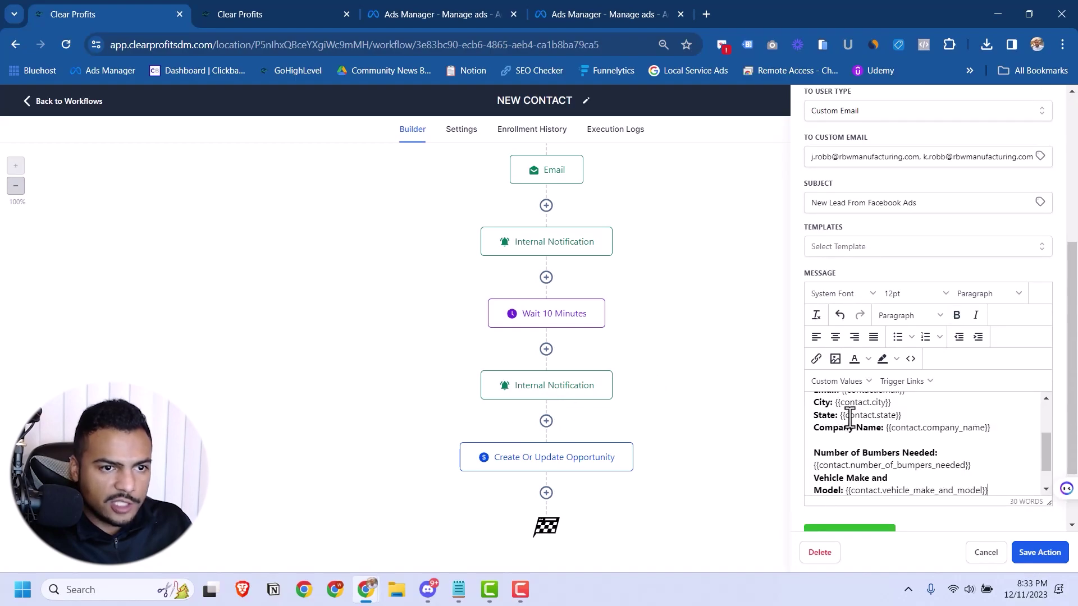
{"action": "scroll", "coordinate": [895, 440], "scroll_direction": "down", "scroll_amount": 1}
{"action": "scroll", "coordinate": [886, 448], "scroll_direction": "up", "scroll_amount": 3}
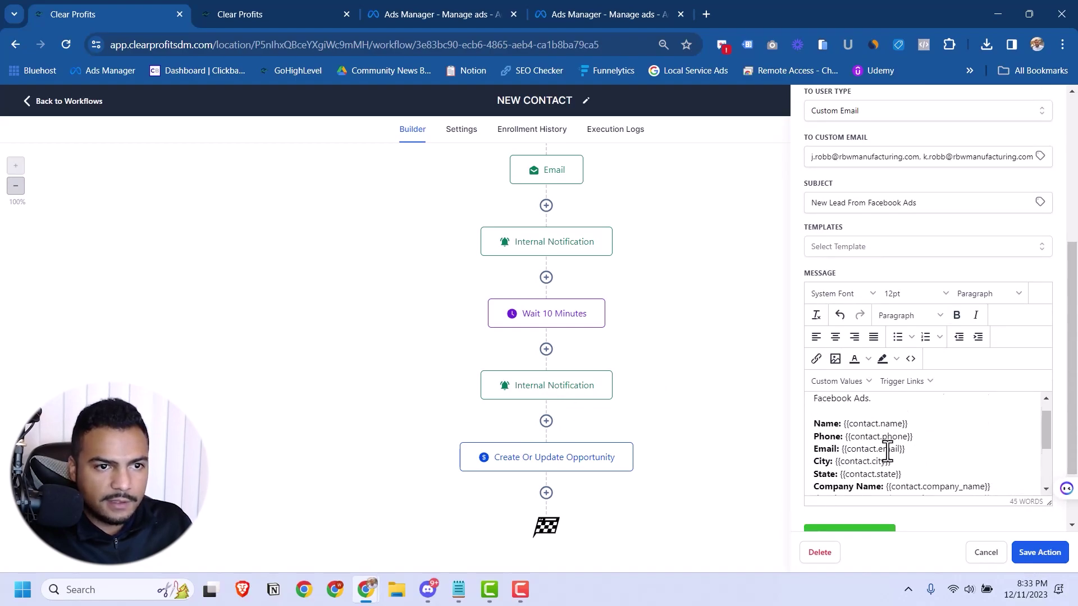
{"action": "left_click", "coordinate": [1039, 552]}
Examine the contacts list and the New Leads stage of the $150 Off Pipeline in Opportunities.
{"action": "scroll", "coordinate": [623, 292], "scroll_direction": "up", "scroll_amount": 4}
{"action": "scroll", "coordinate": [489, 264], "scroll_direction": "down", "scroll_amount": 2}
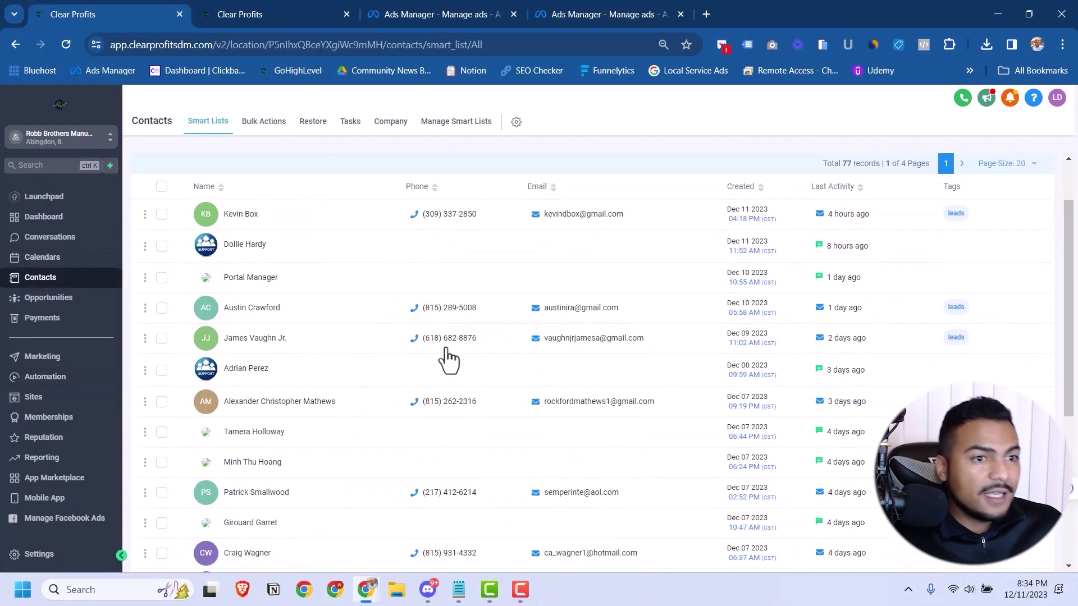
{"action": "scroll", "coordinate": [448, 359], "scroll_direction": "down", "scroll_amount": 2}
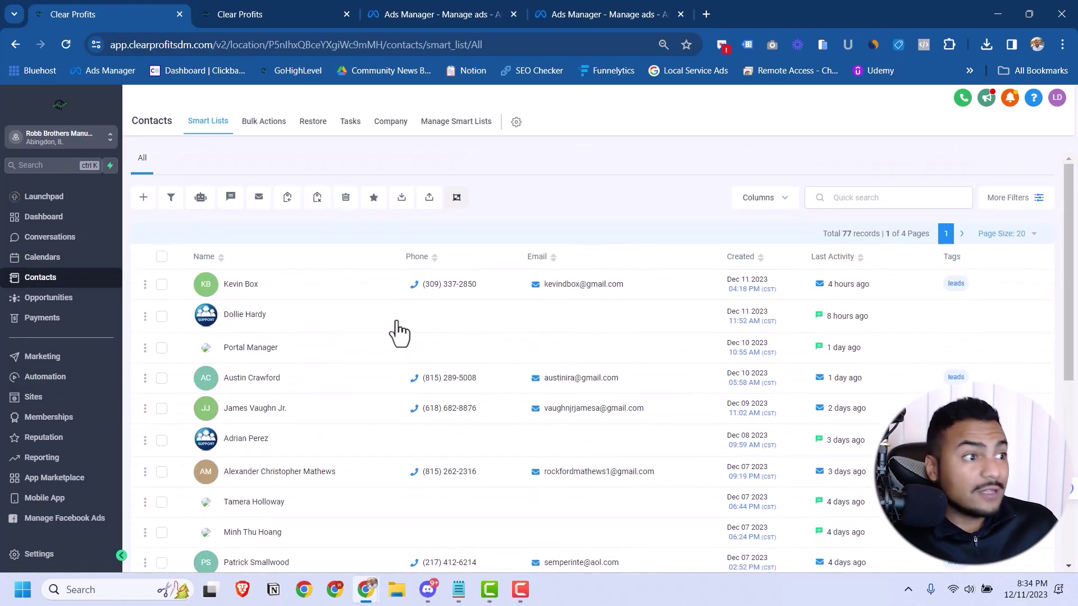
{"action": "left_click", "coordinate": [63, 305]}
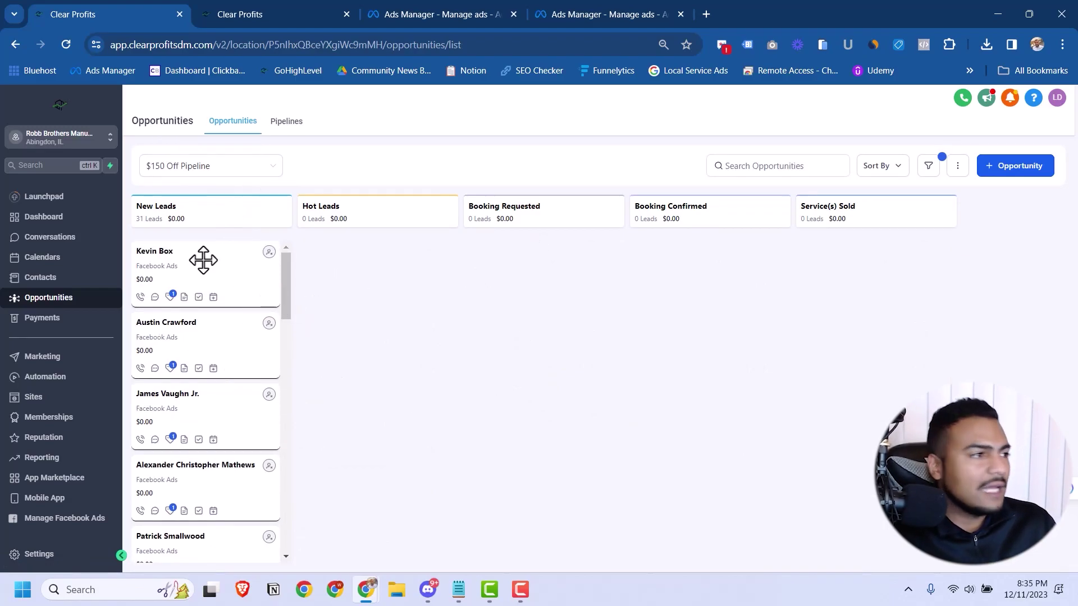
{"action": "scroll", "coordinate": [212, 267], "scroll_direction": "down", "scroll_amount": 5}
{"action": "scroll", "coordinate": [214, 359], "scroll_direction": "up", "scroll_amount": 5}
{"action": "scroll", "coordinate": [197, 276], "scroll_direction": "down", "scroll_amount": 1}
{"action": "scroll", "coordinate": [218, 334], "scroll_direction": "up", "scroll_amount": 1}
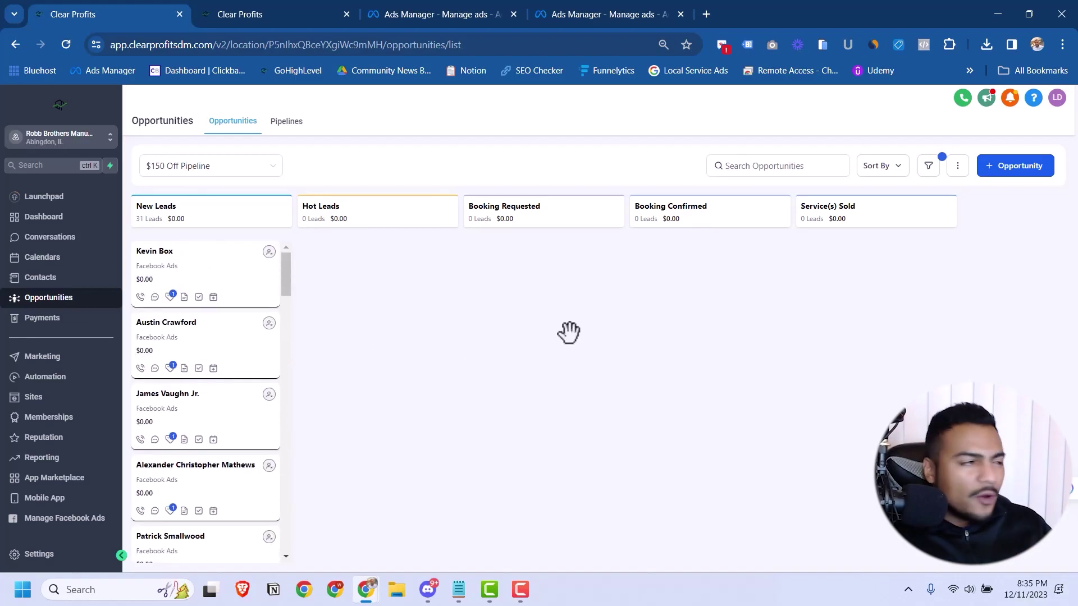